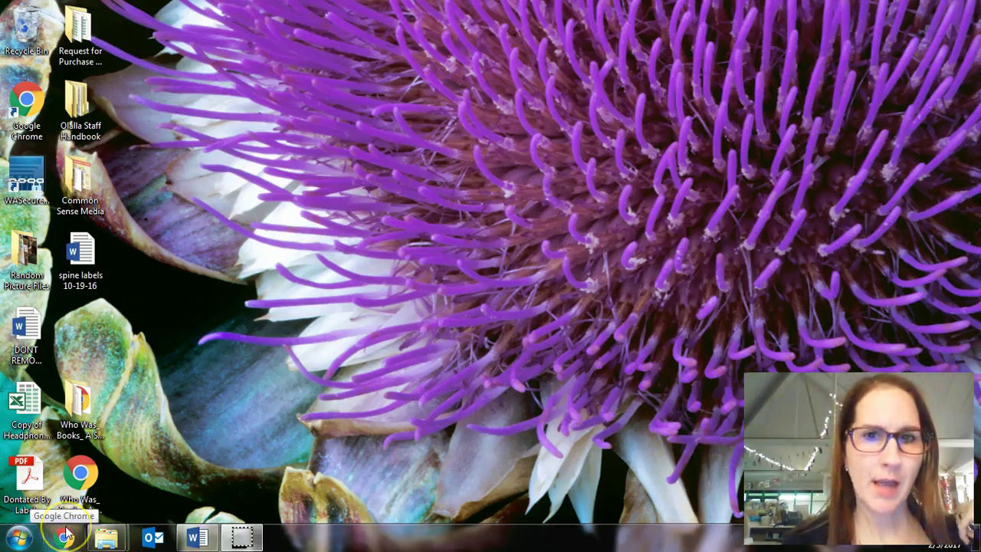
- Launch Google Chrome from the taskbar so the Google home page loads
left_click(65, 537)
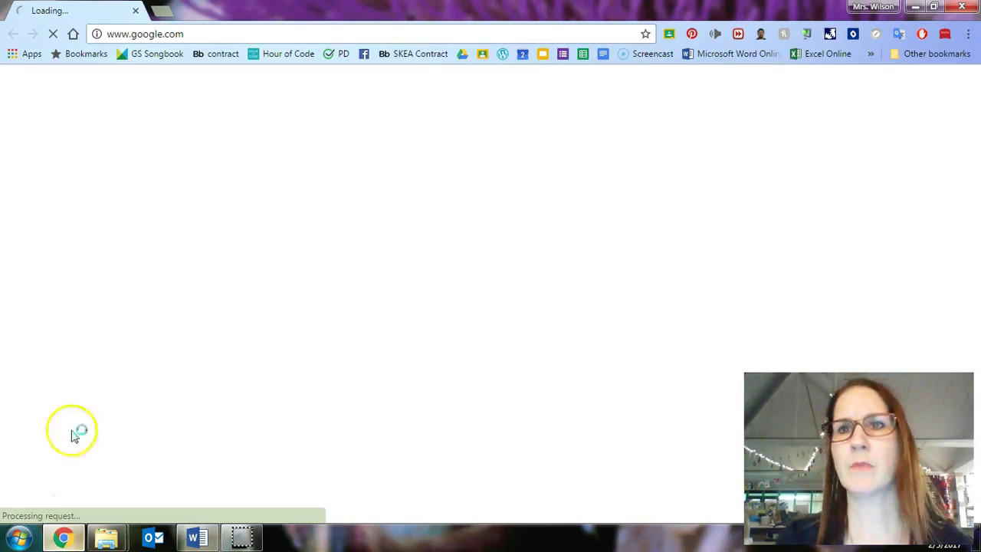
- Open Chrome Settings from the three-dot menu, glance at the Google tab, and come back
left_click(969, 36)
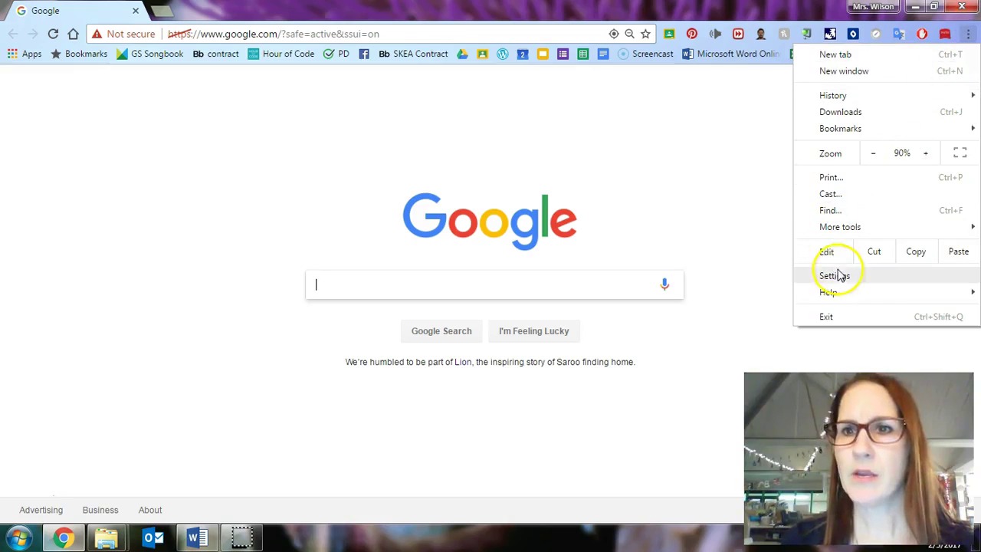
left_click(837, 278)
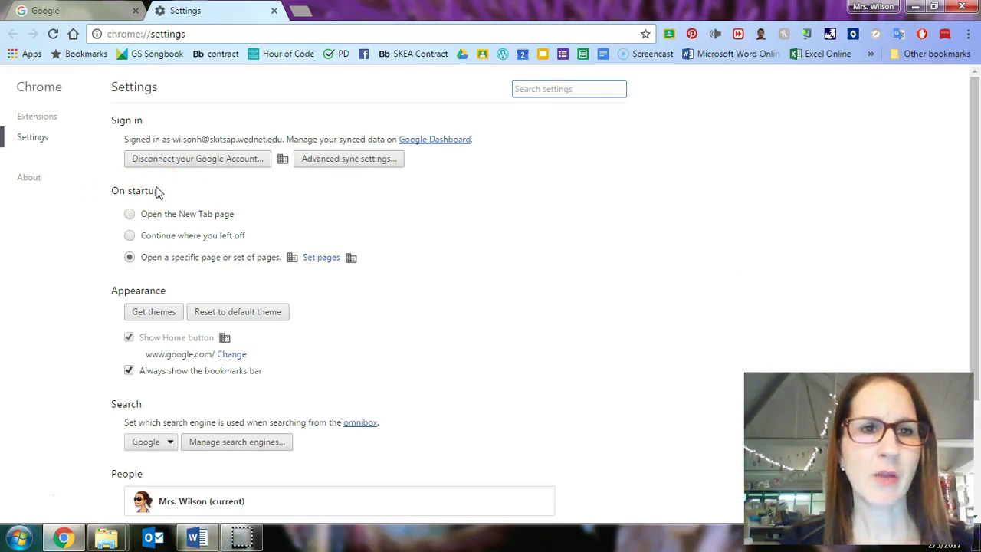
left_click(79, 16)
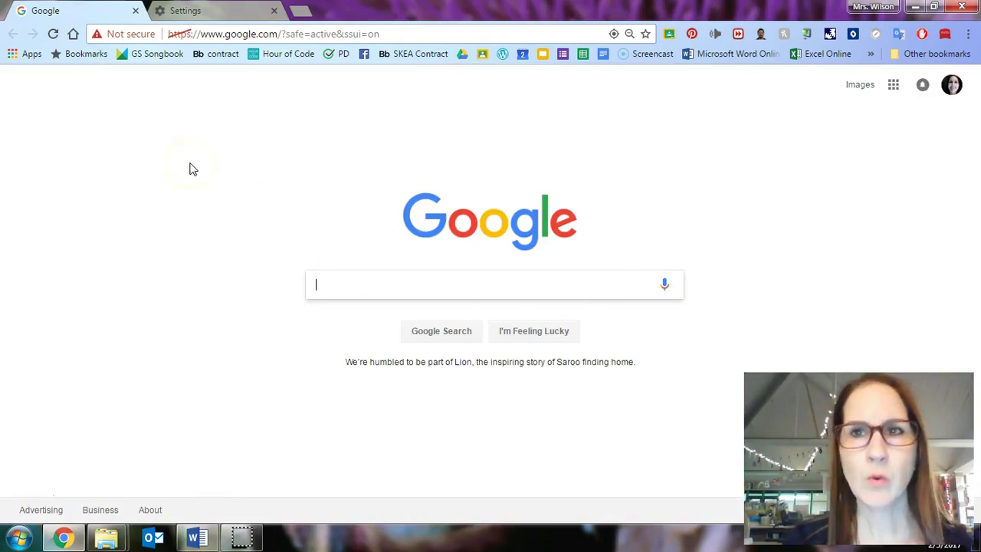
left_click(217, 9)
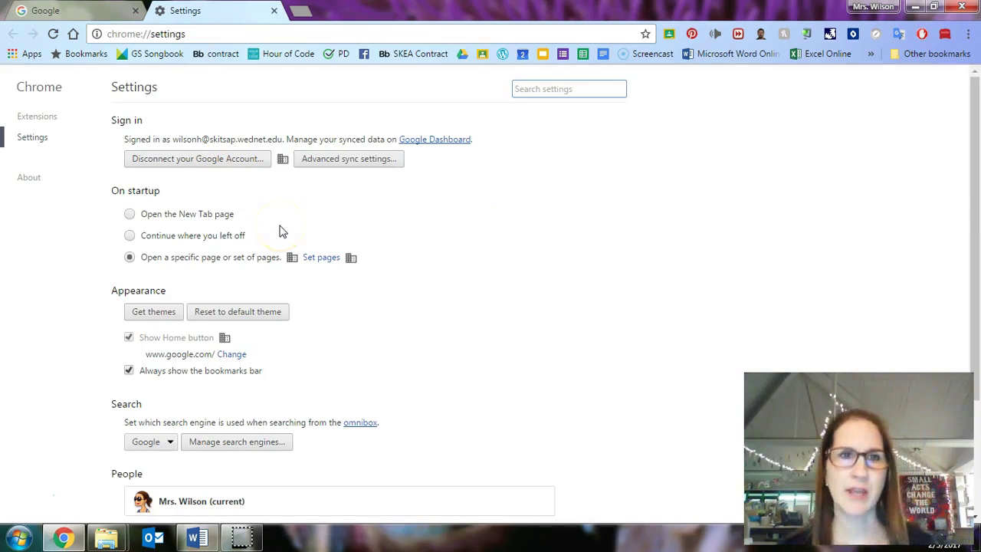
left_click(320, 260)
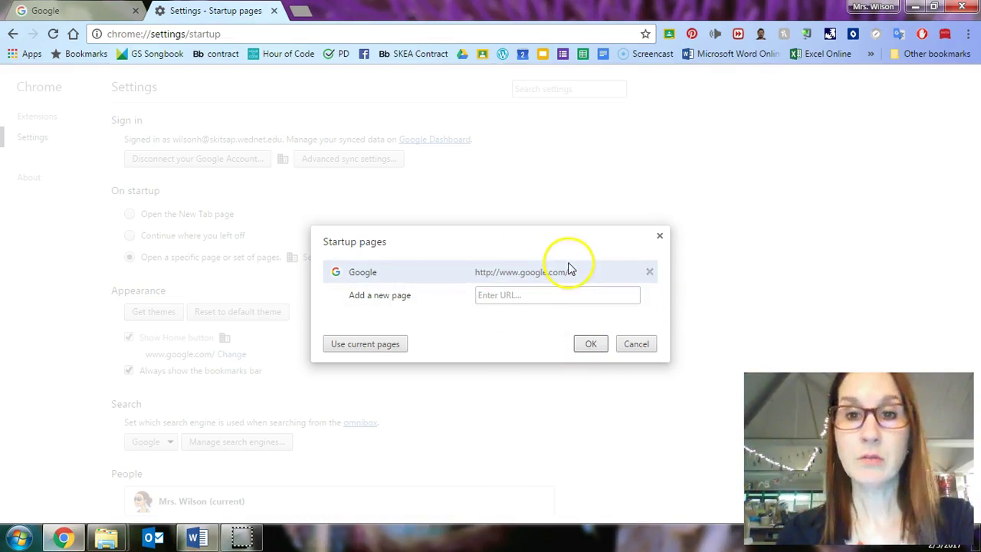
left_click(590, 343)
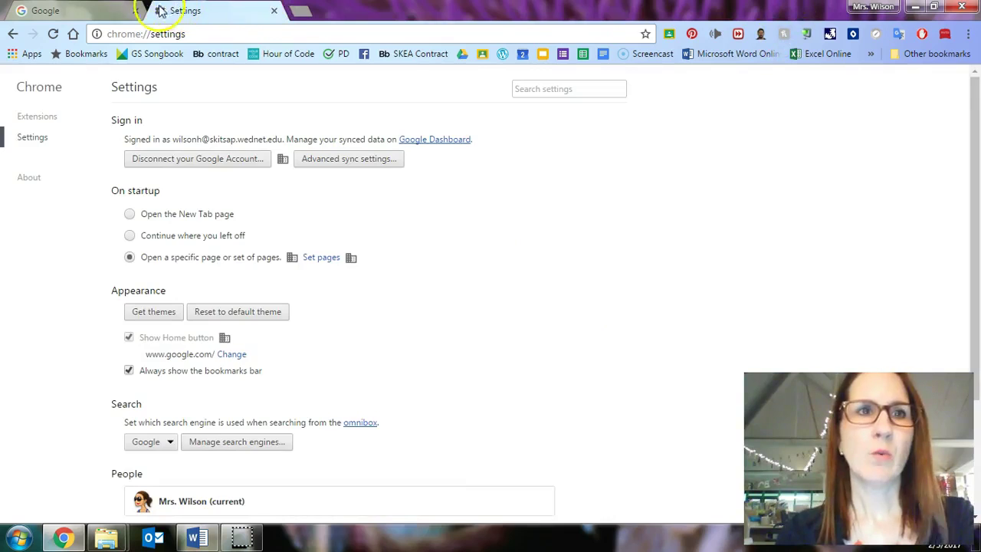
left_click(110, 9)
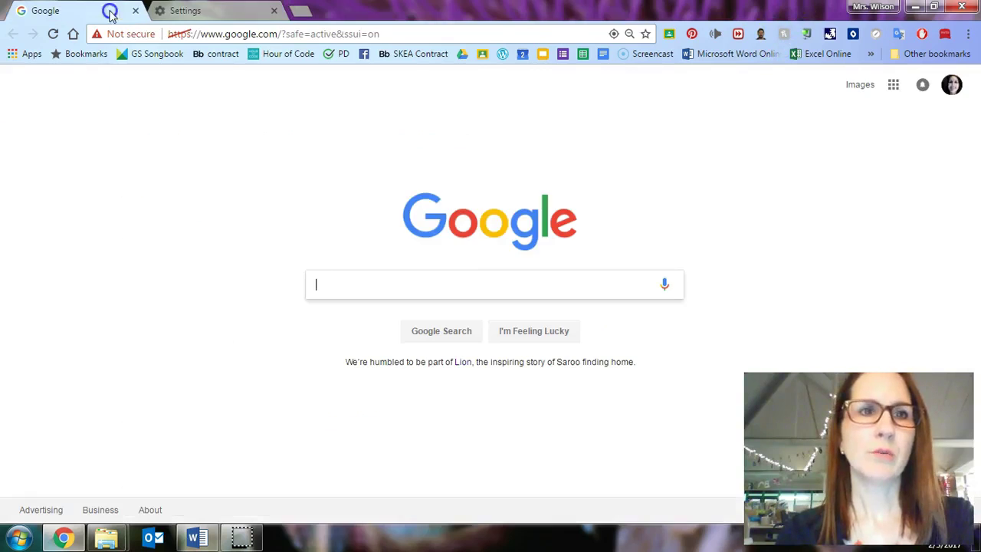
left_click(197, 10)
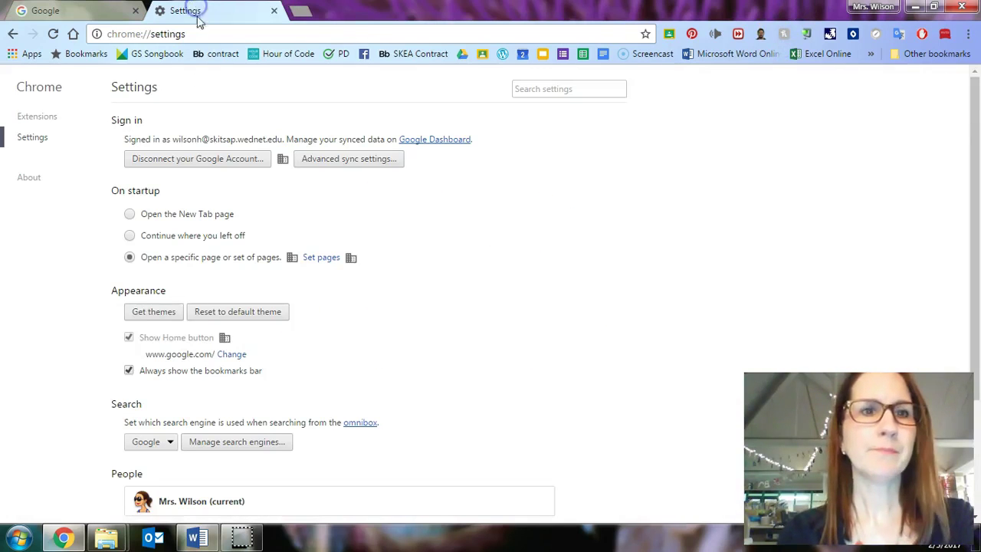
- Browse the Chrome Web Store themes gallery and return to the top of the listing
left_click(142, 311)
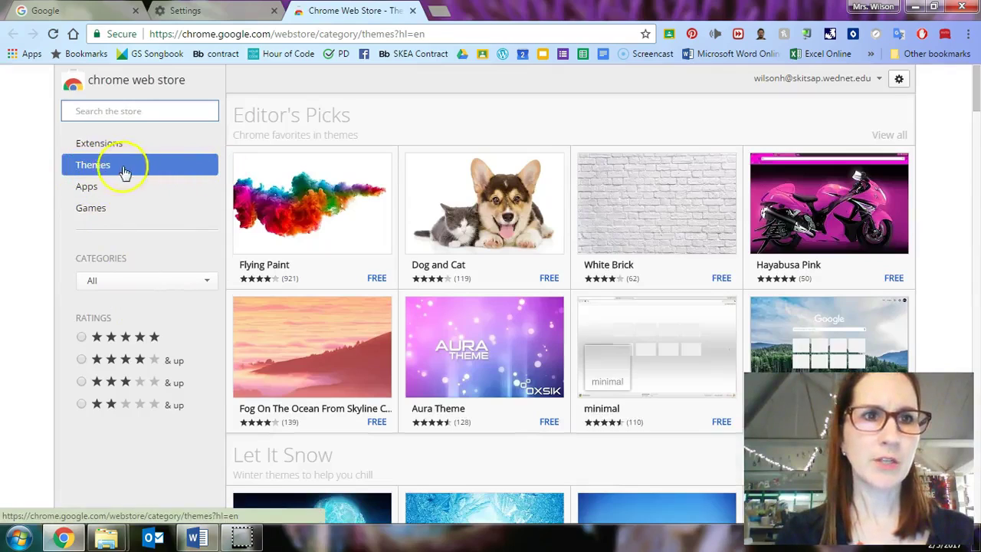
scroll(434, 253, "down", 7)
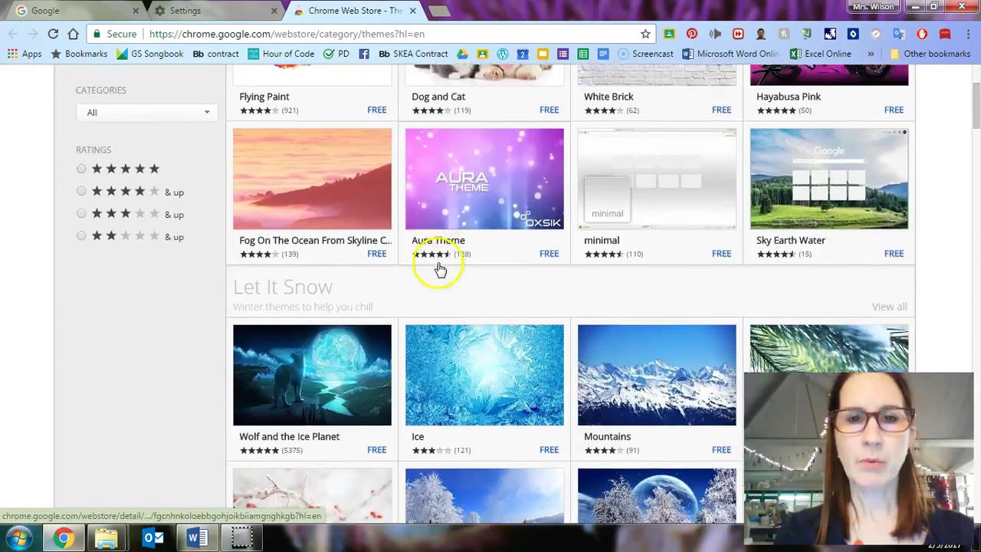
scroll(437, 276, "down", 7)
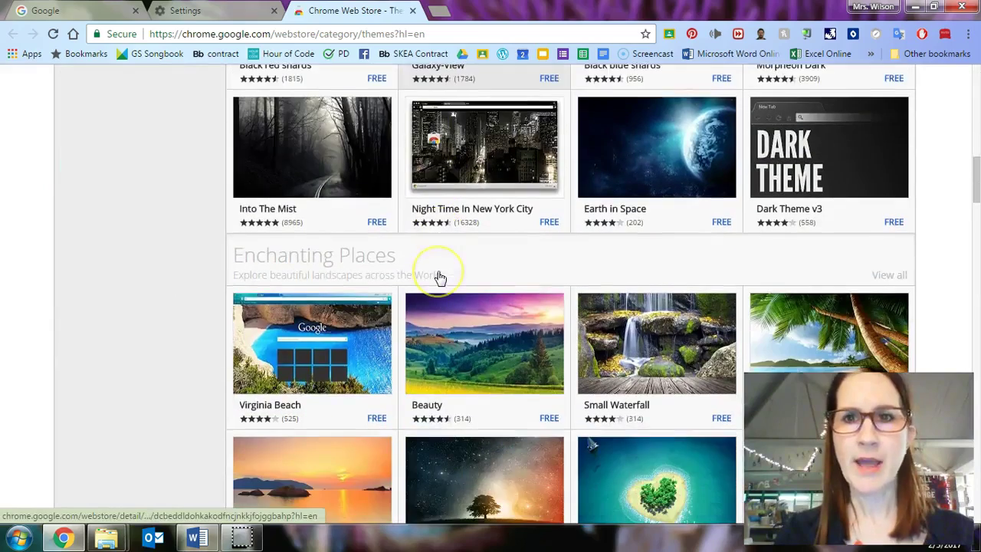
scroll(429, 288, "down", 5)
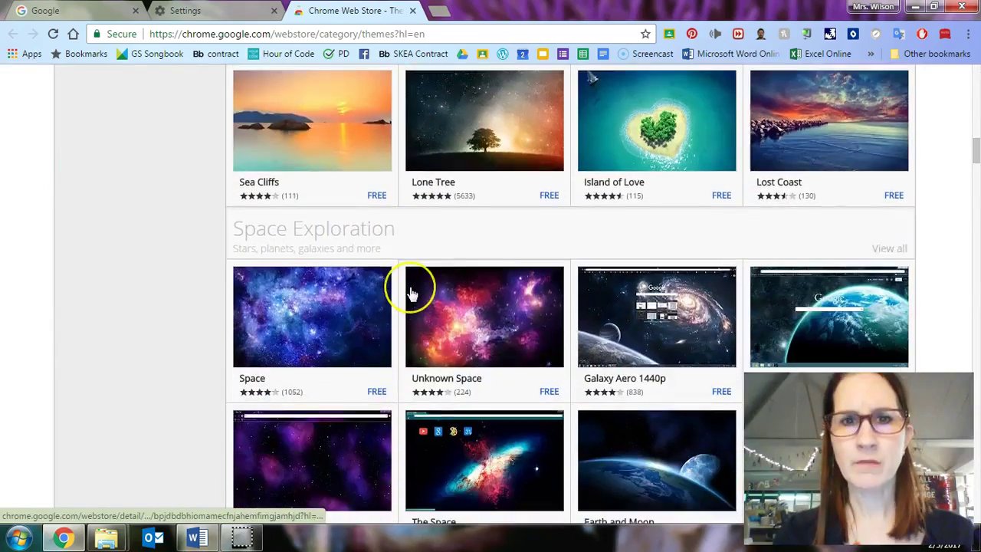
scroll(410, 294, "down", 3)
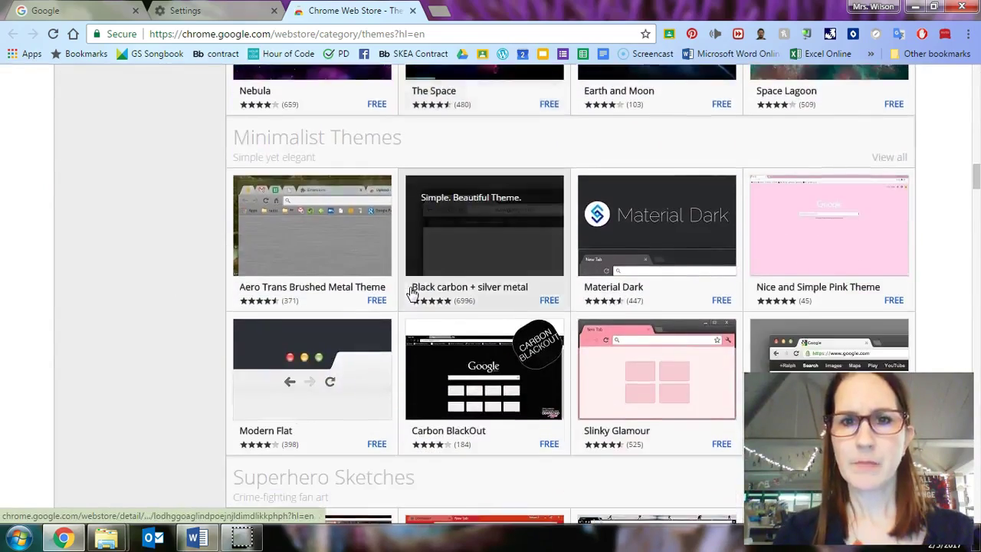
scroll(410, 293, "up", 8)
scroll(411, 294, "up", 10)
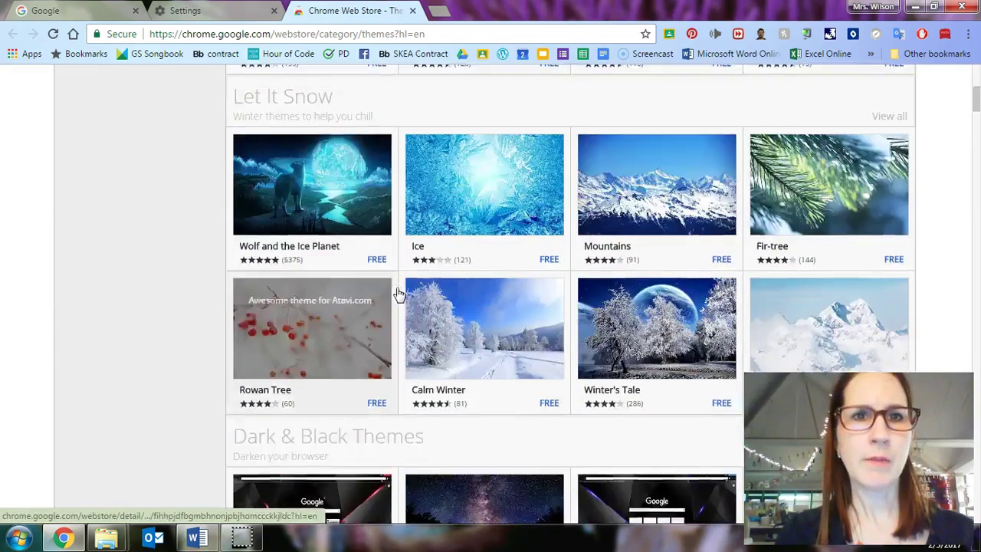
left_click(110, 161)
- Search the Chrome Web Store for 'kayak' and look through the results
left_click(106, 111)
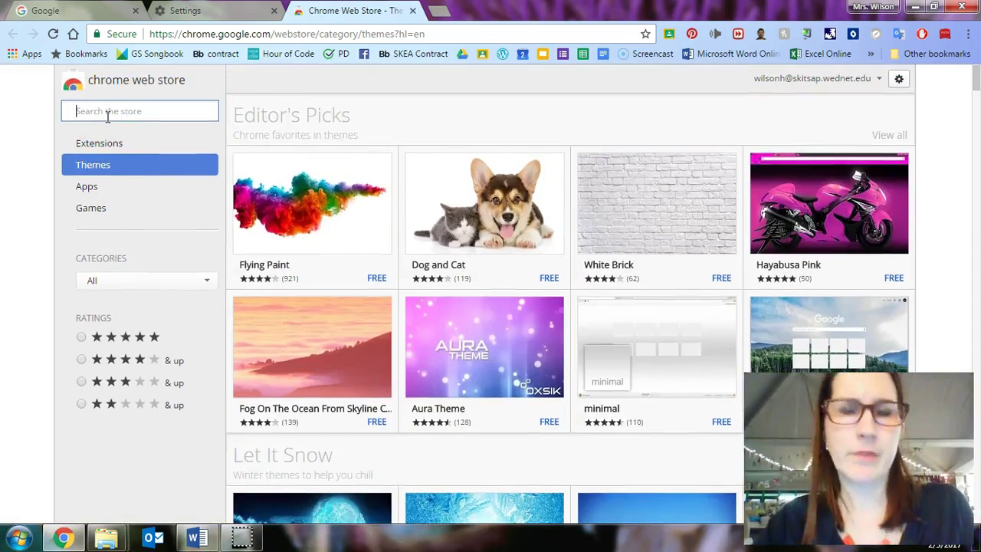
type("kaya")
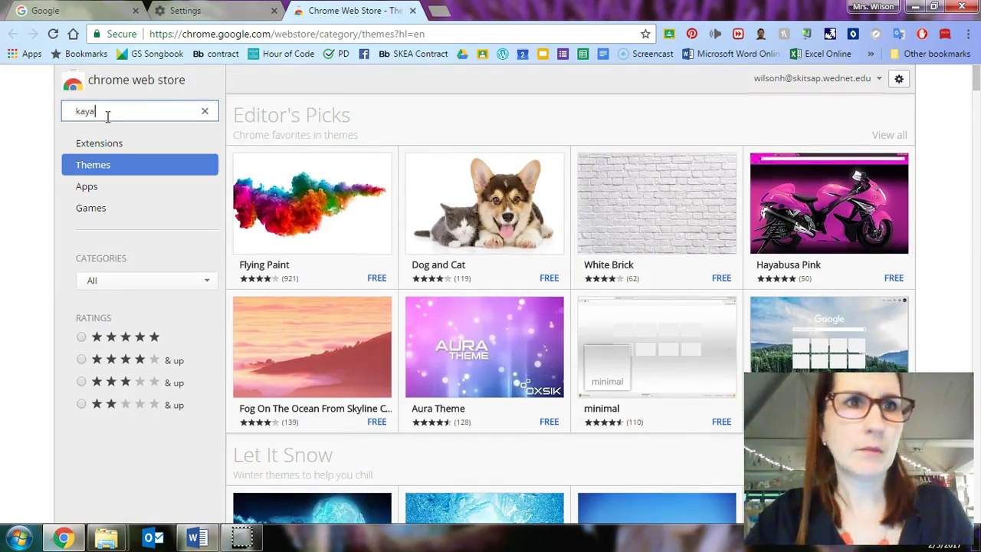
type("k")
key("Return")
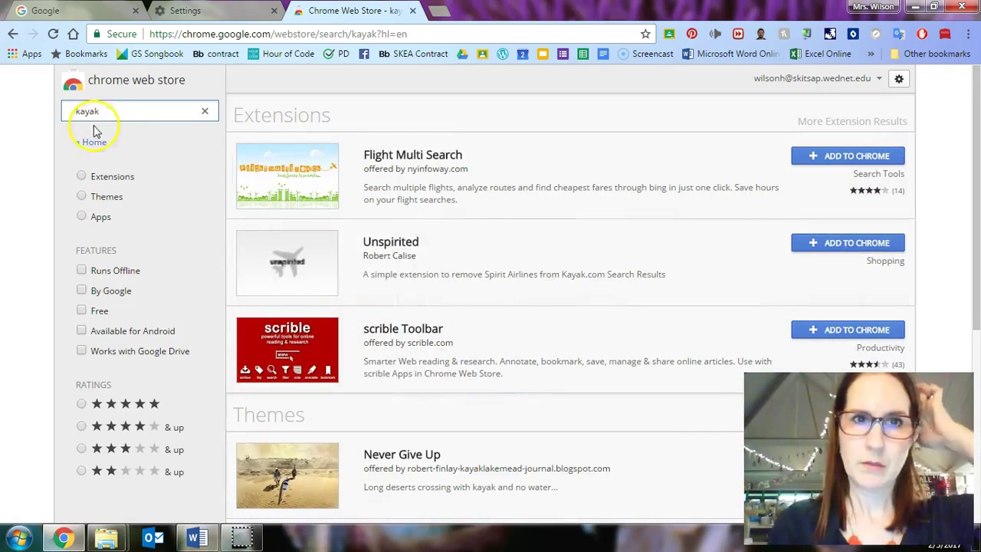
scroll(406, 320, "down", 2)
scroll(404, 325, "down", 2)
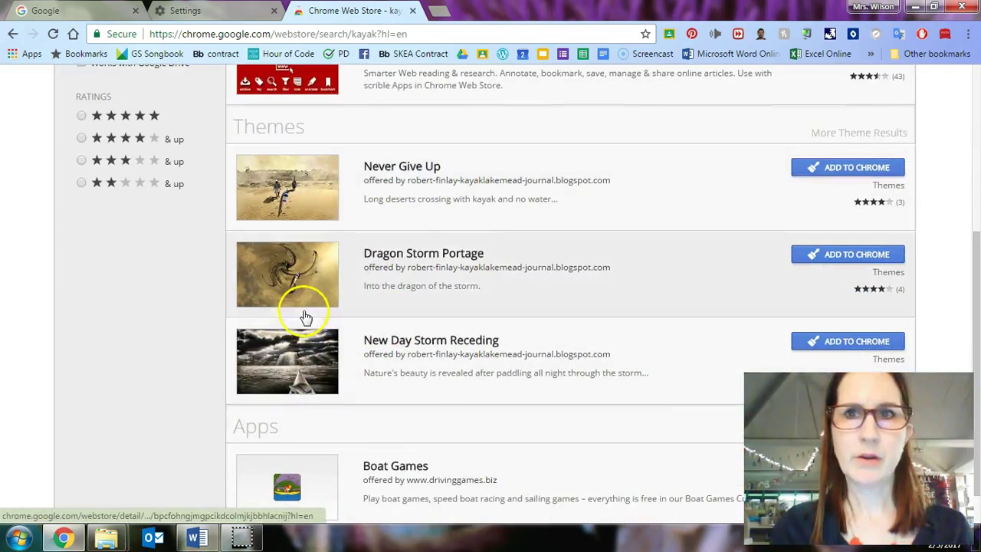
scroll(161, 92, "up", 4)
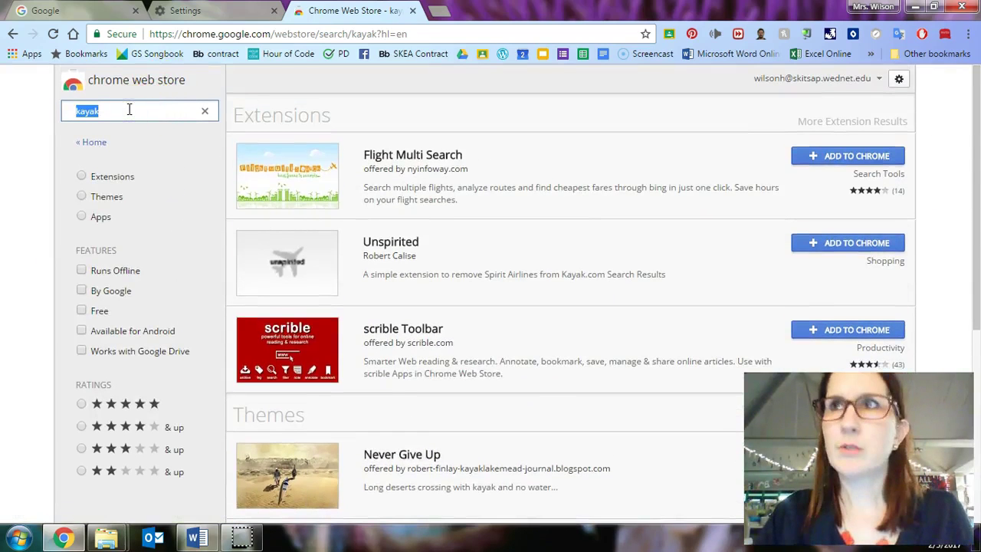
- Replace the store search with 'wolves' and review the wolf-themed results
type("wolves")
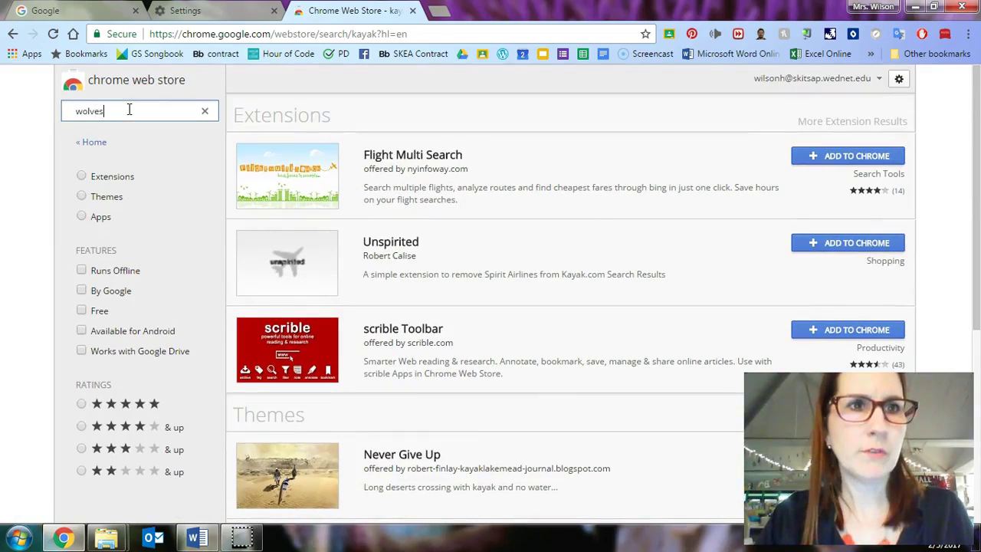
key("Return")
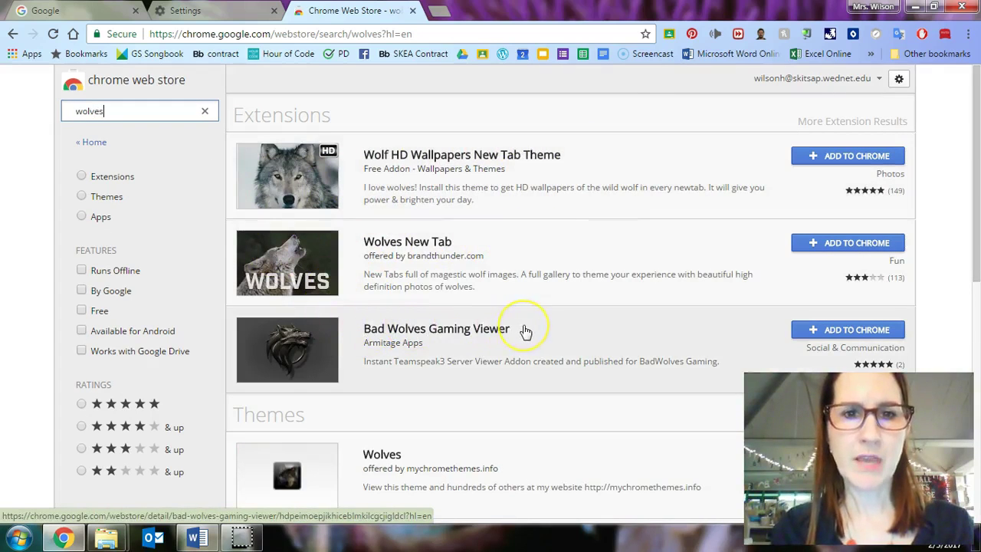
scroll(525, 331, "down", 1)
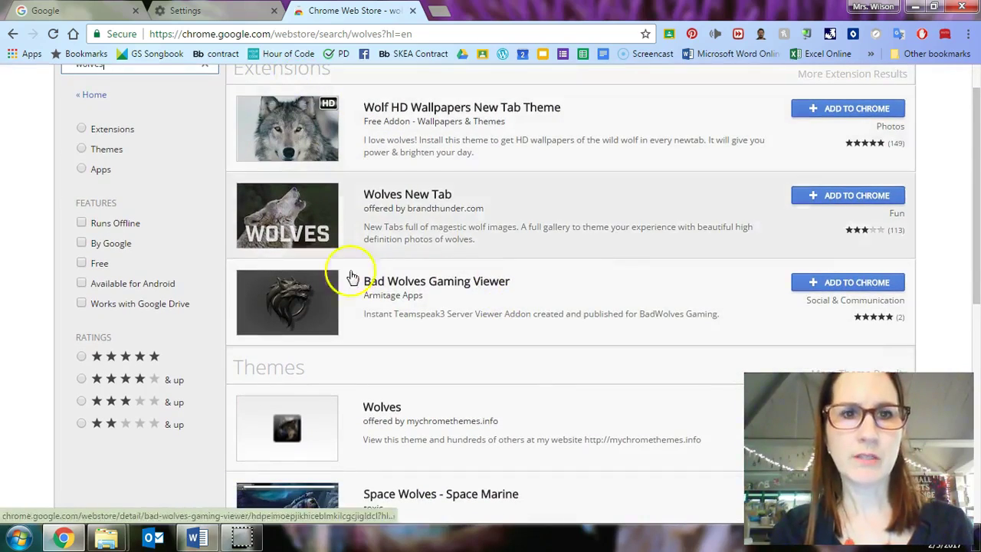
scroll(349, 307, "up", 1)
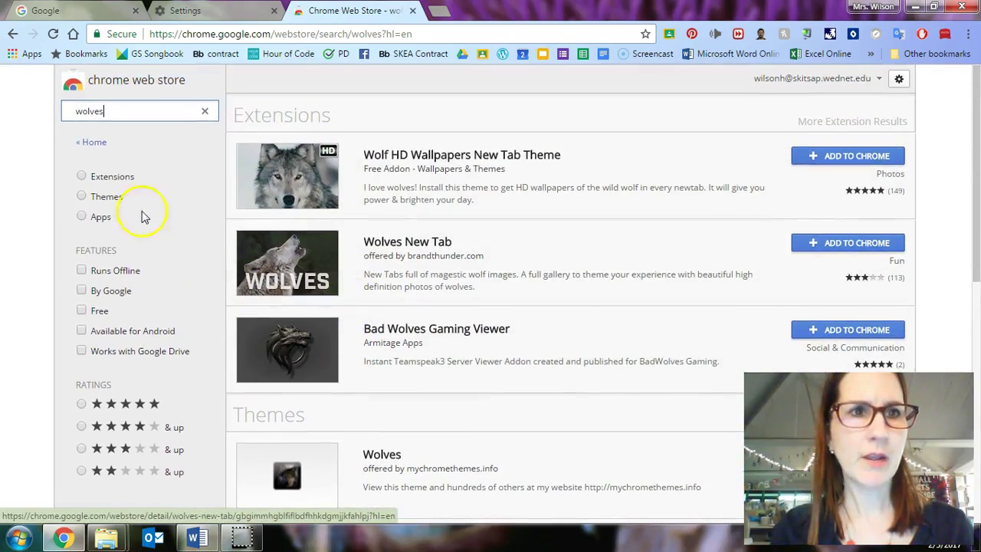
- Filter the wolves results to themes only and install the Wolf Theme
left_click(111, 197)
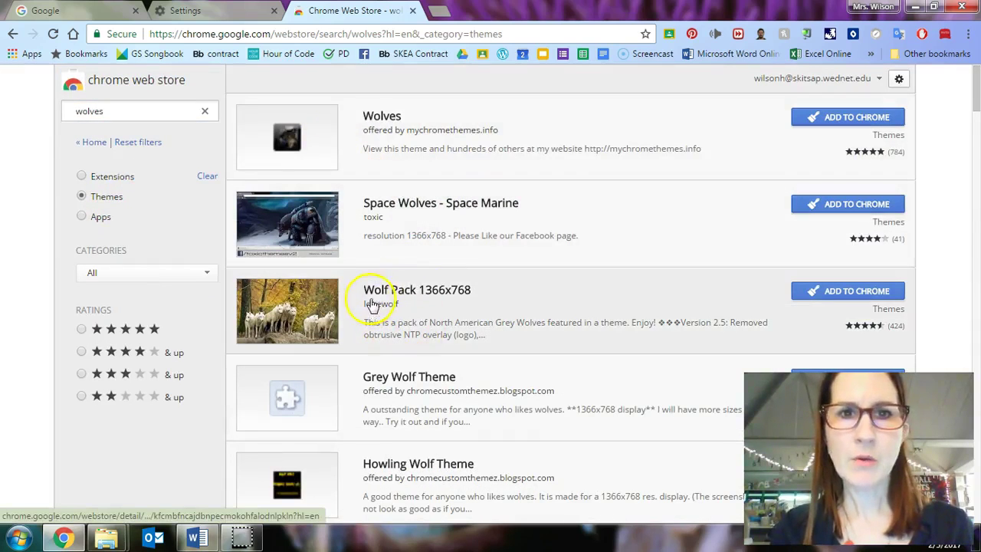
scroll(475, 300, "down", 1)
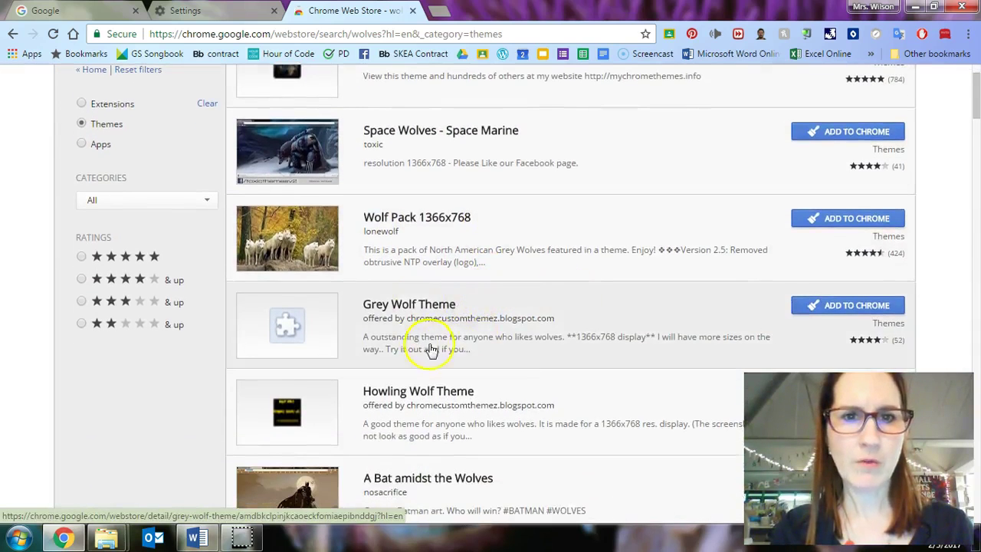
scroll(445, 341, "down", 1)
scroll(525, 339, "down", 2)
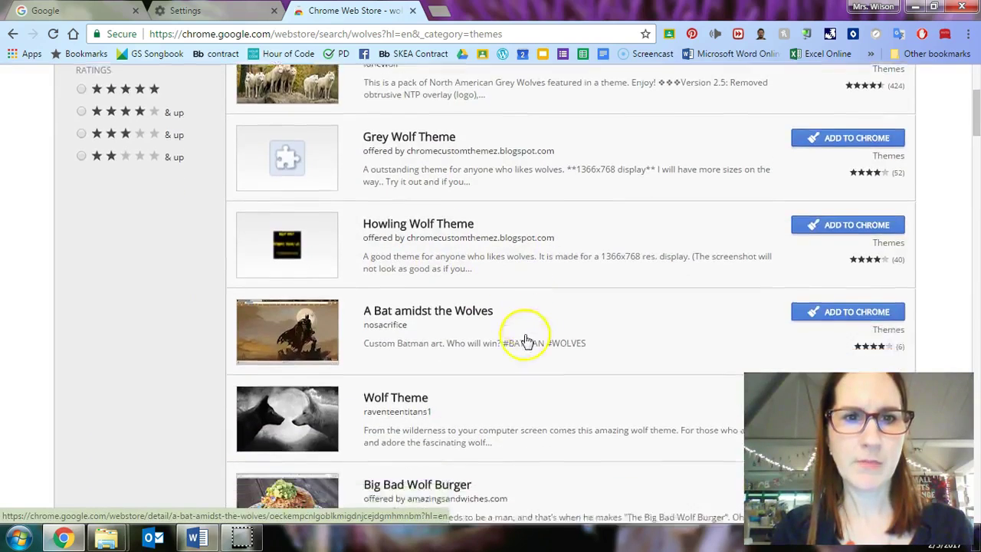
scroll(506, 336, "down", 1)
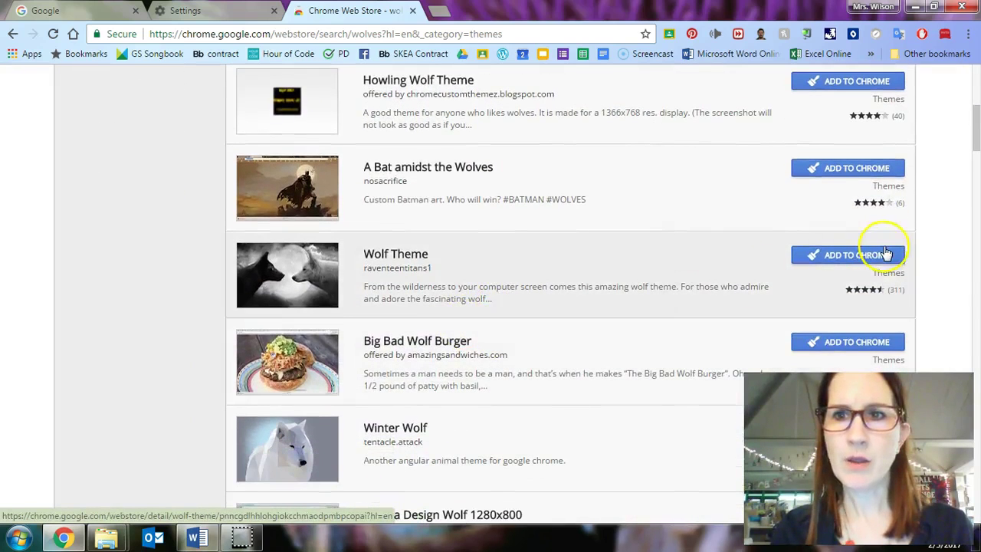
left_click(850, 259)
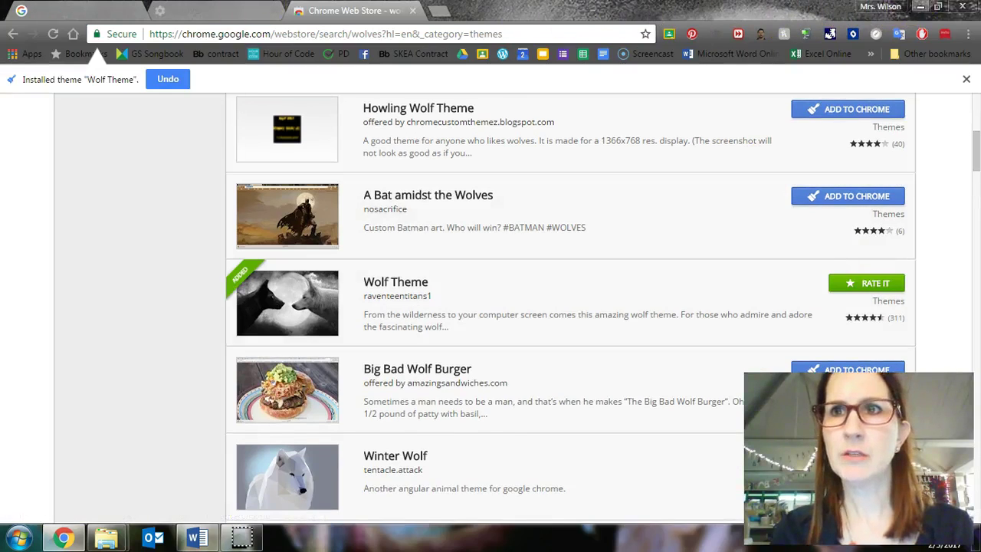
- Minimize and restore Chrome, then preview the Wolf Theme on a new tab
left_click(921, 6)
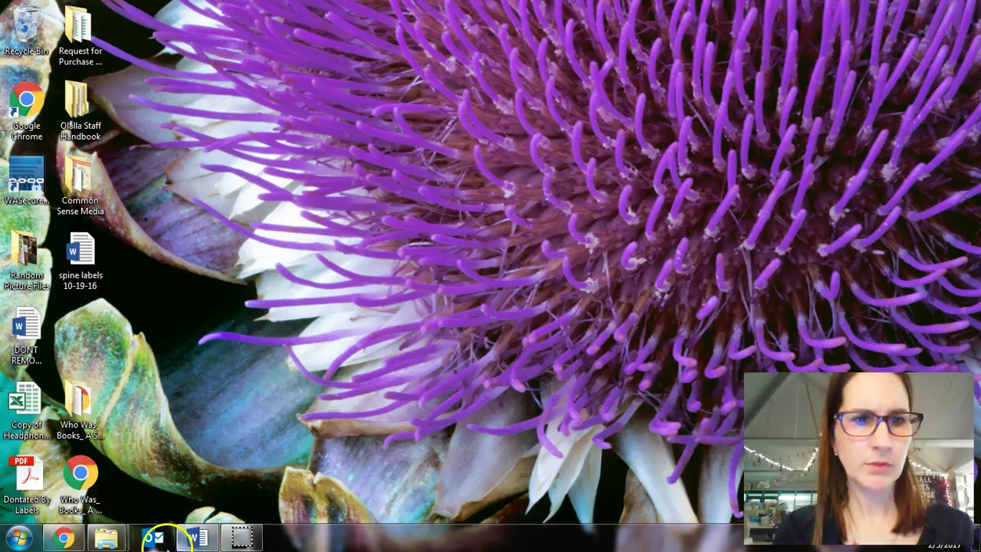
left_click(64, 536)
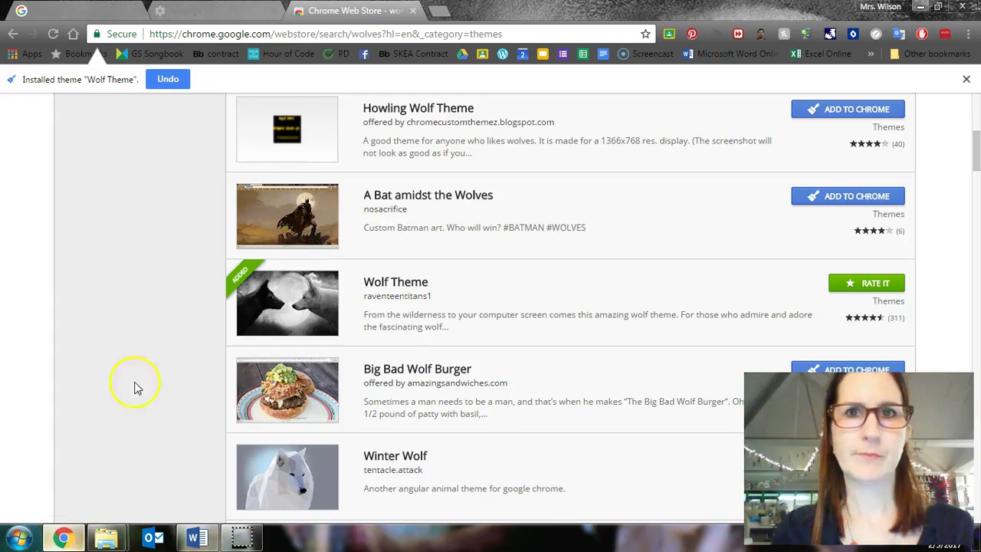
left_click(436, 13)
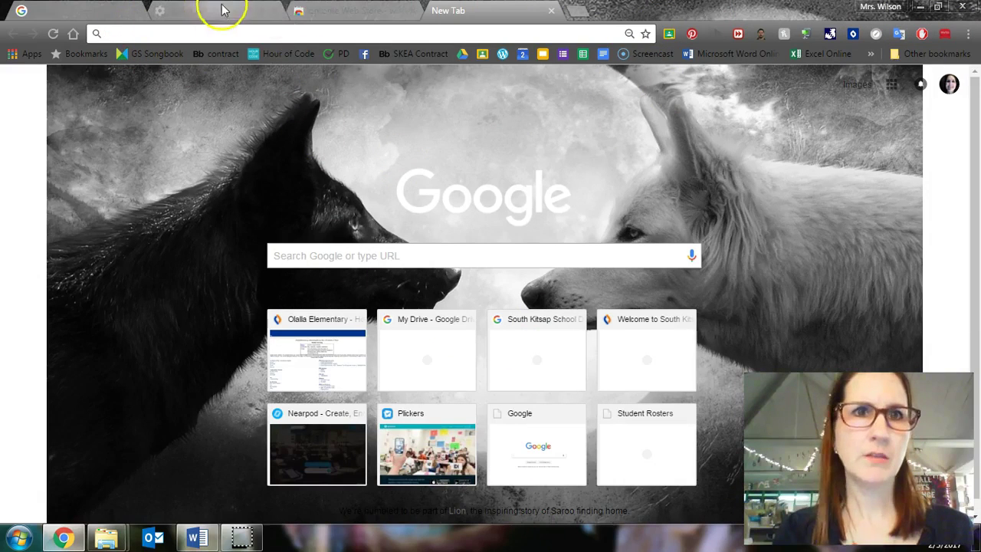
- Search themes for 'calvie and hobbes', add Calvin and Hobbes - Fun!, and view it on a new tab
left_click(343, 10)
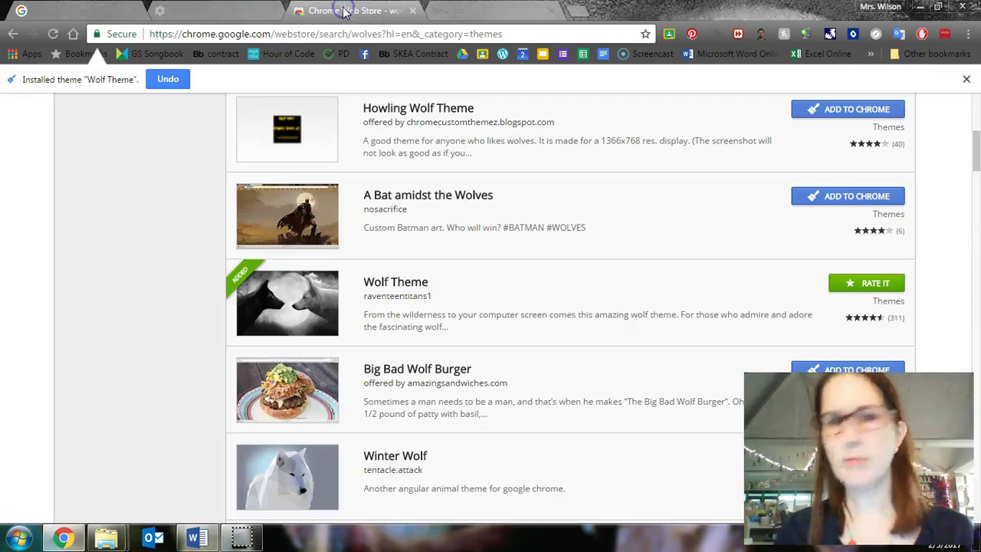
scroll(263, 291, "up", 5)
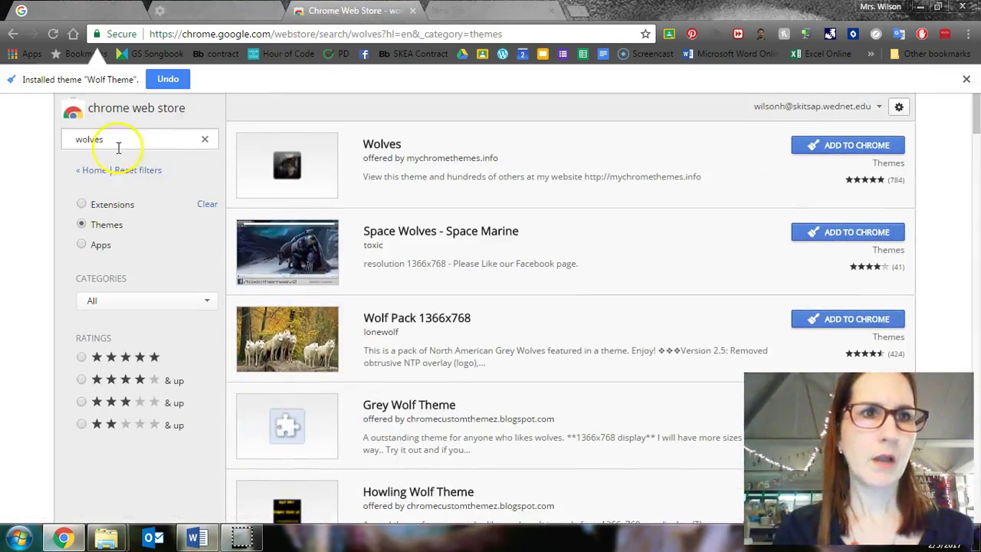
left_click(114, 139)
double_click(114, 138)
type("calvie")
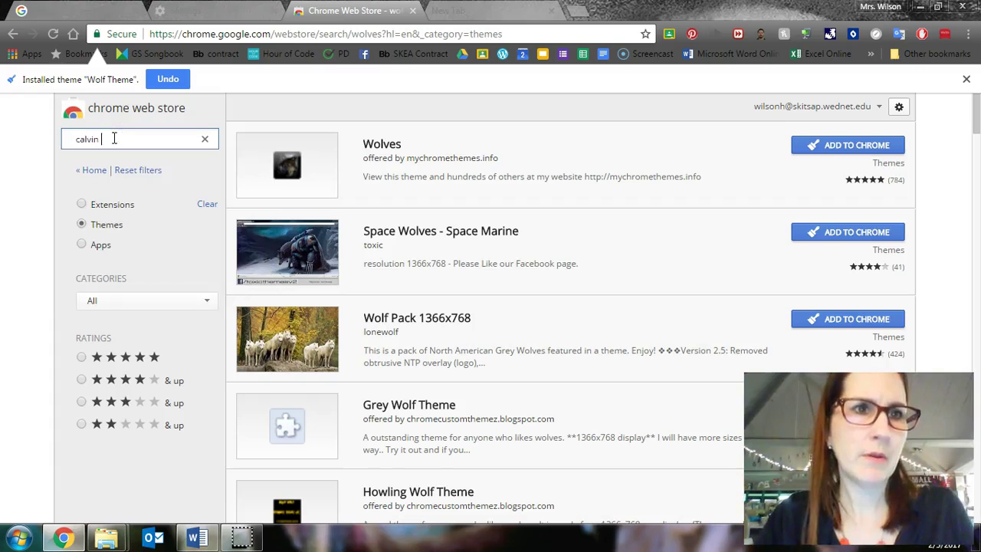
type(" and hobbes")
key("Return")
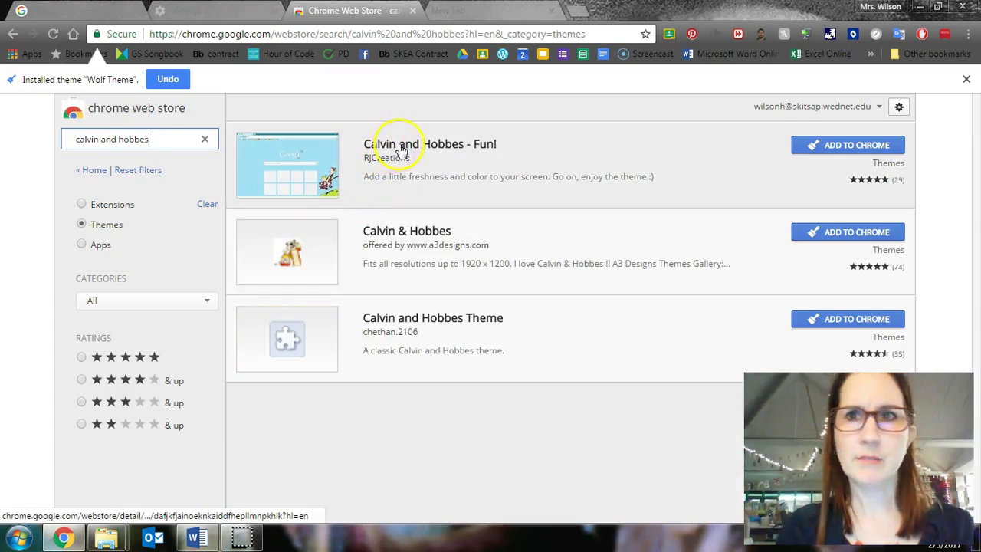
left_click(864, 146)
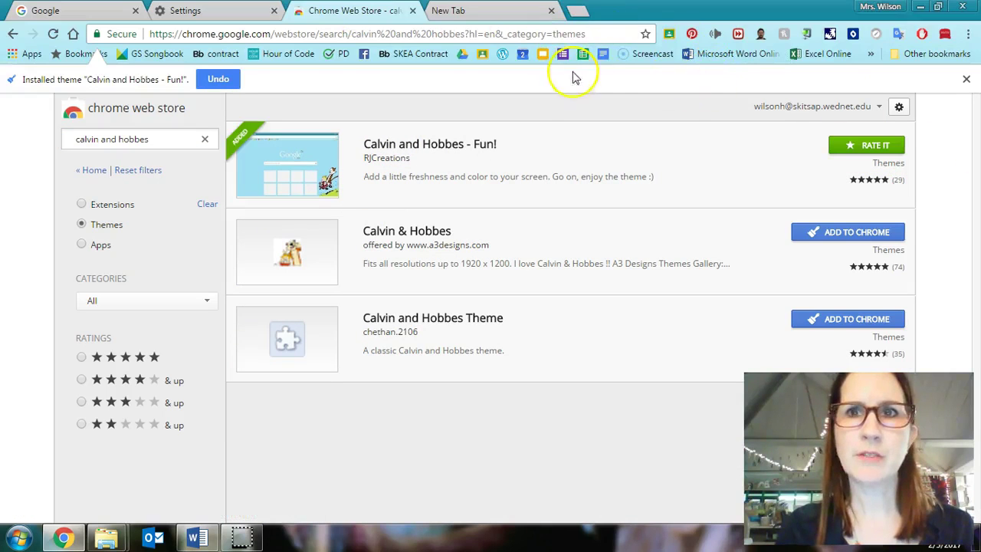
left_click(486, 13)
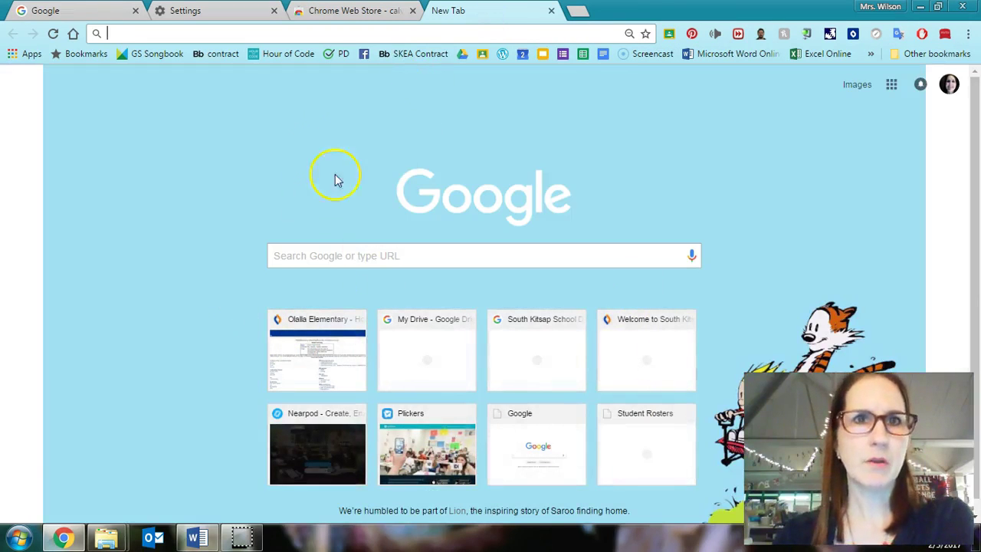
left_click(218, 14)
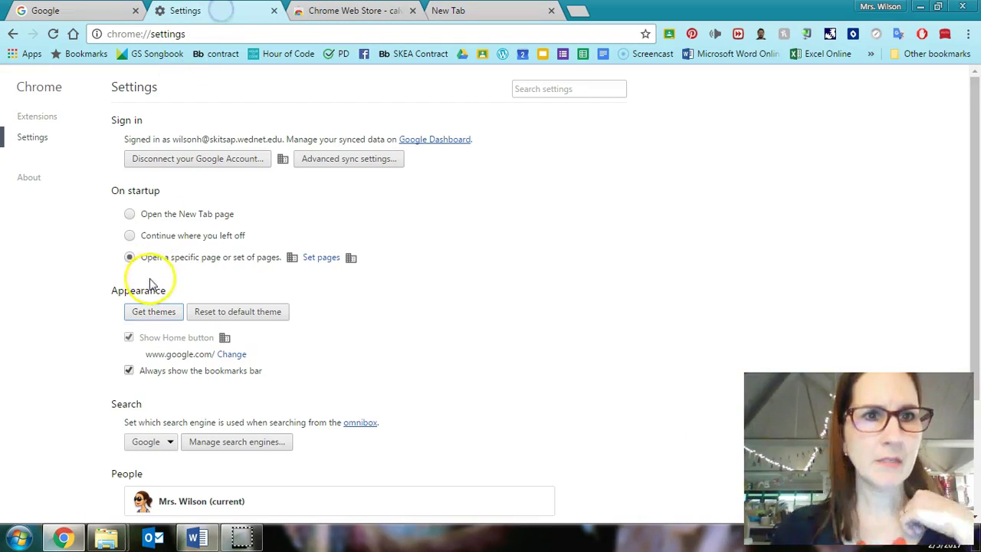
scroll(184, 299, "down", 1)
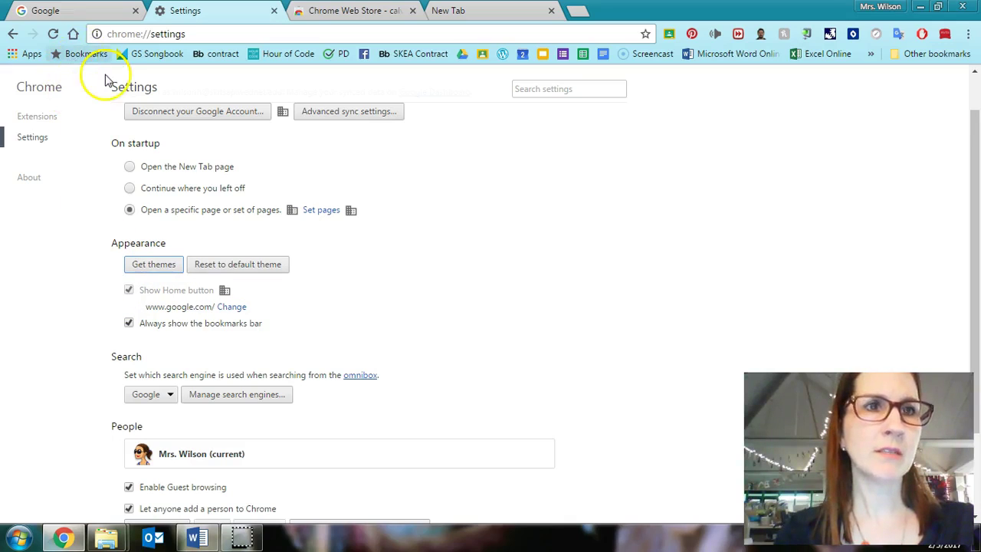
left_click(70, 11)
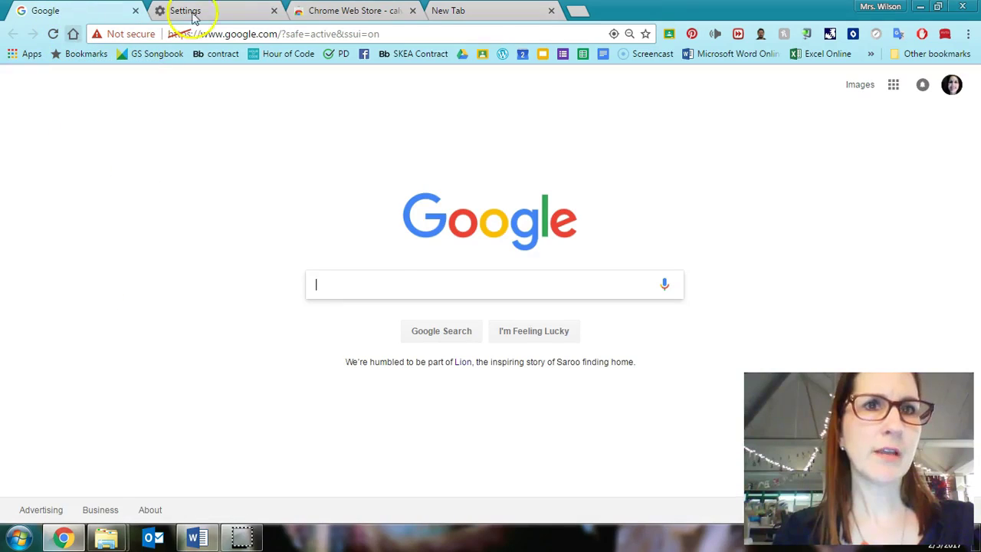
left_click(380, 13)
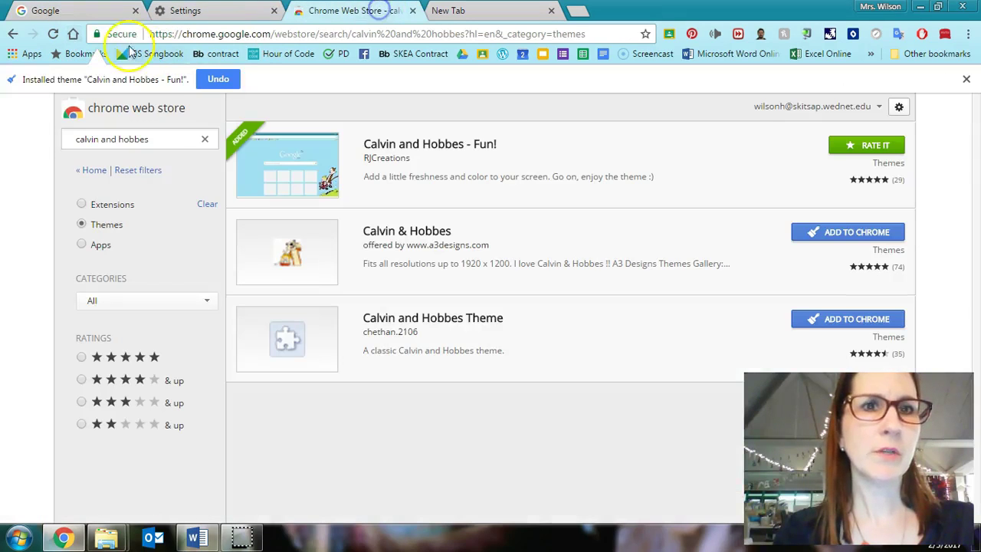
left_click(72, 35)
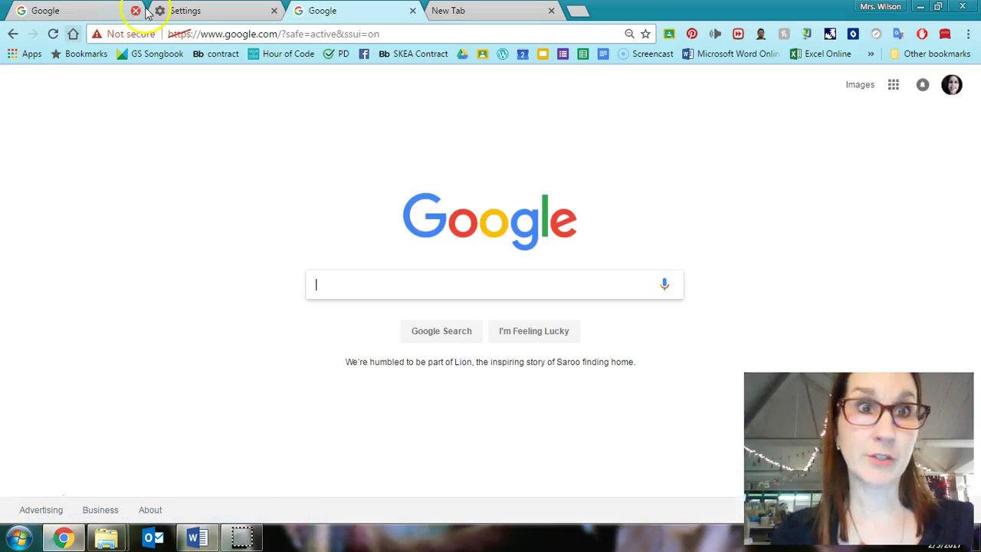
left_click(197, 13)
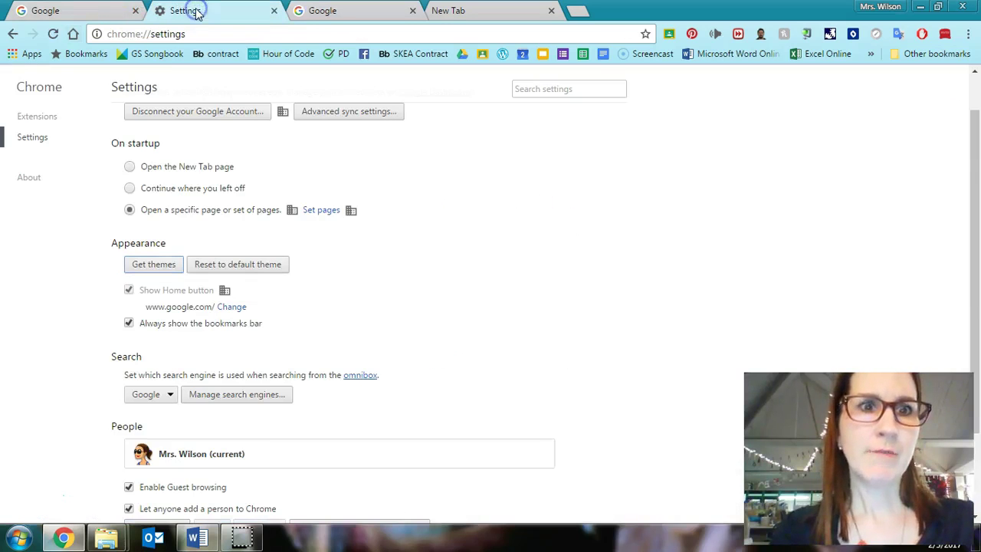
left_click(229, 307)
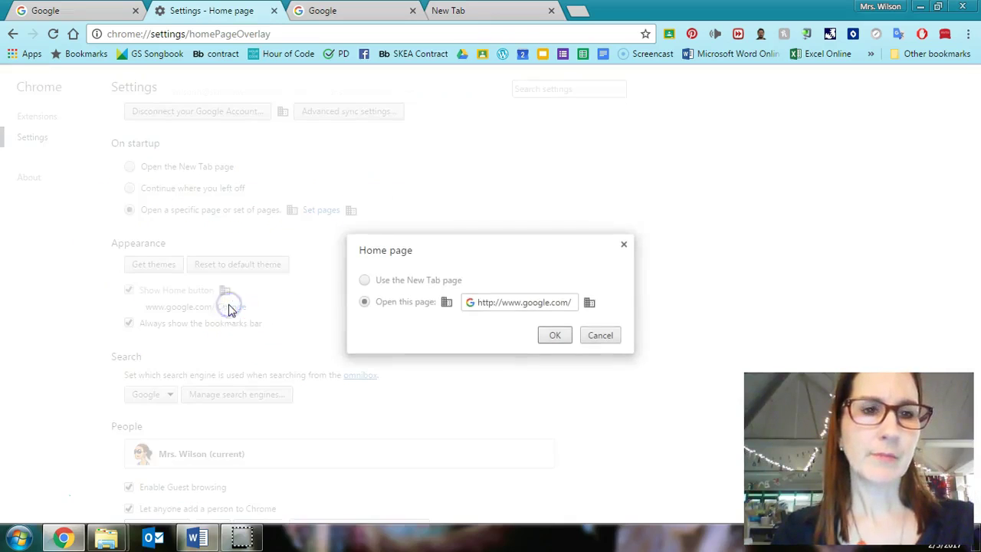
triple_click(479, 302)
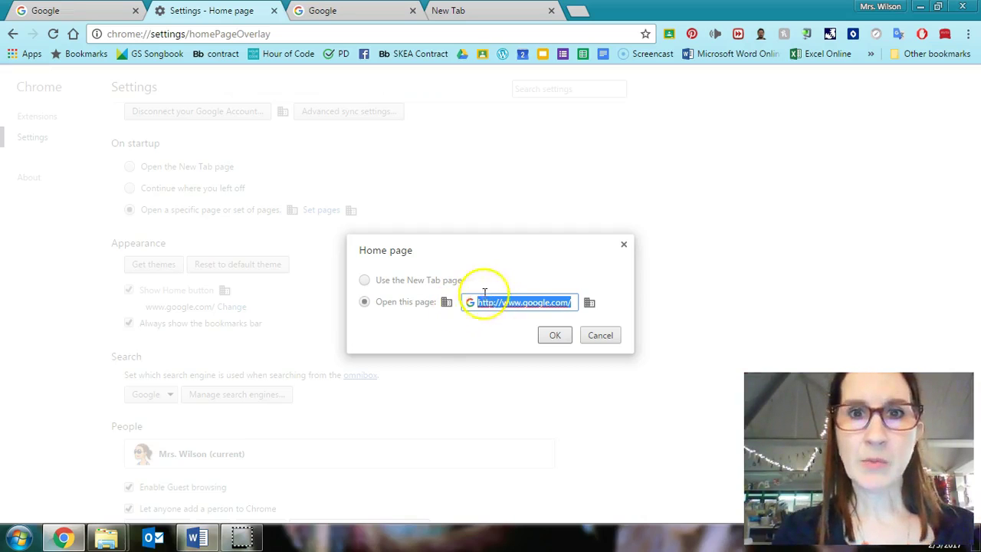
left_click(554, 335)
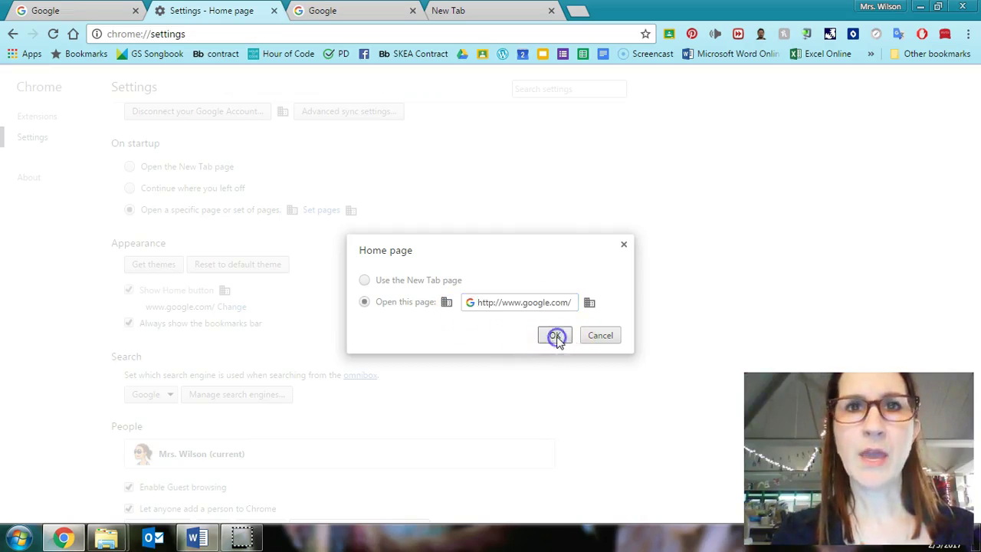
- Load the Google home page via Home in the Calvin-themed tab, then scroll the settings
left_click(324, 12)
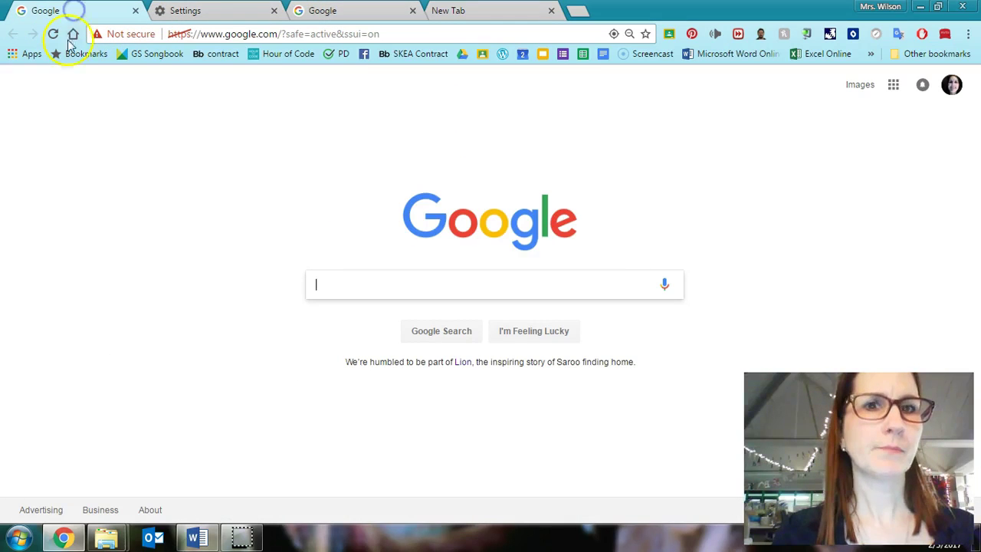
left_click(445, 11)
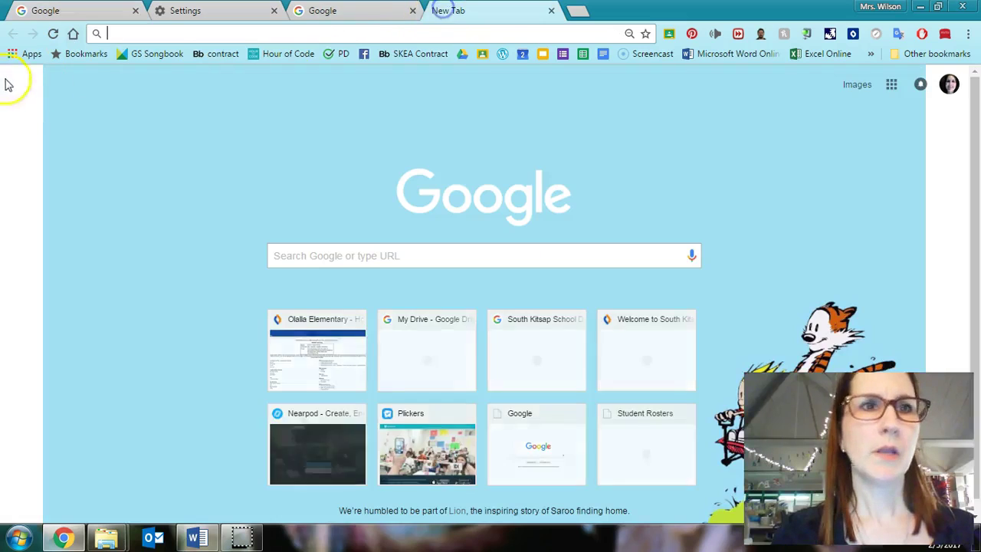
left_click(72, 35)
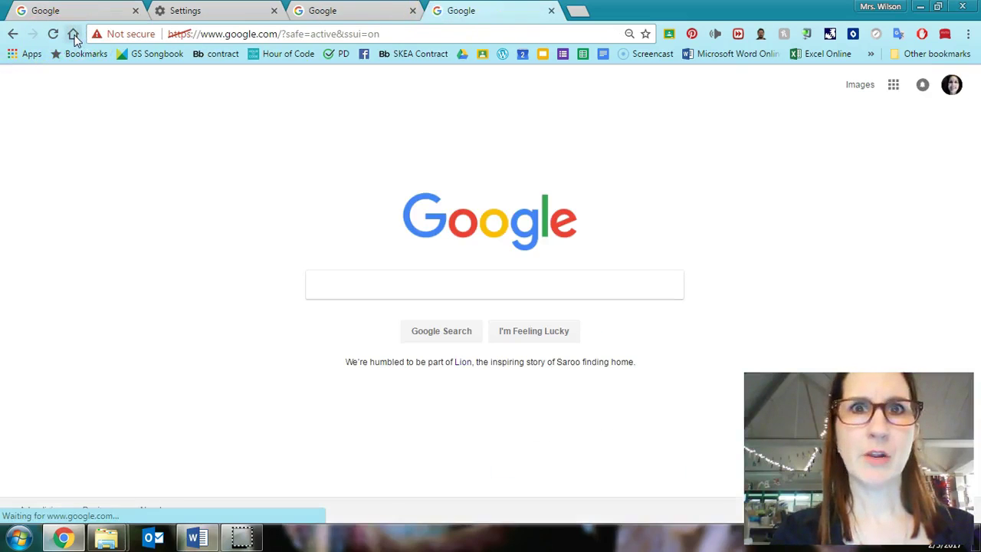
left_click(175, 10)
scroll(181, 335, "down", 3)
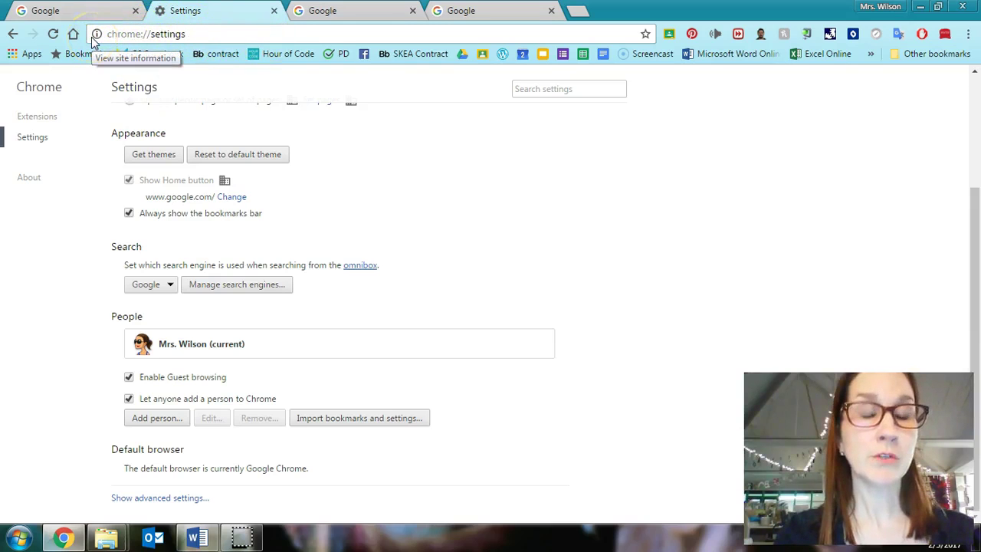
- Open Manage search engines and scroll the Other search engines list to Google Drive
left_click(217, 288)
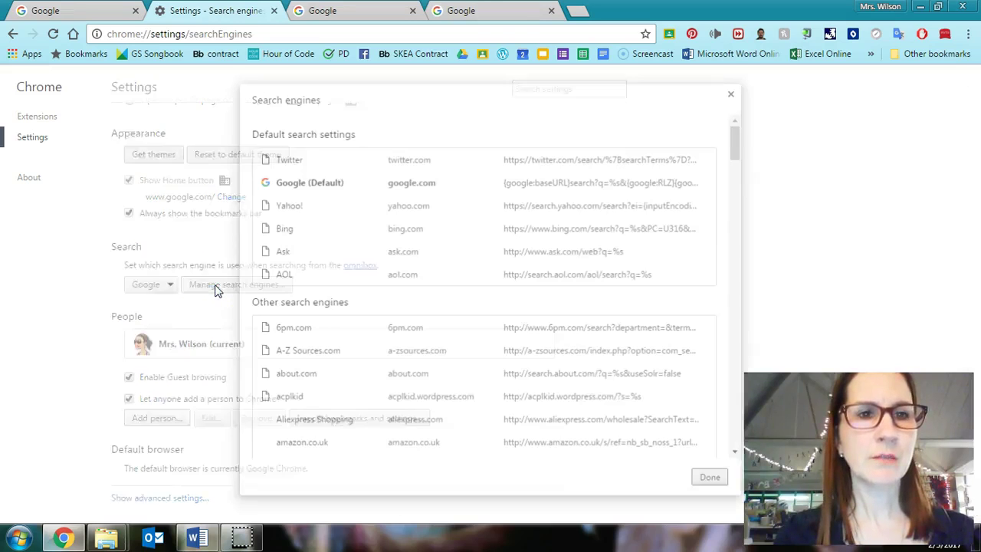
scroll(322, 234, "down", 1)
scroll(322, 245, "down", 1)
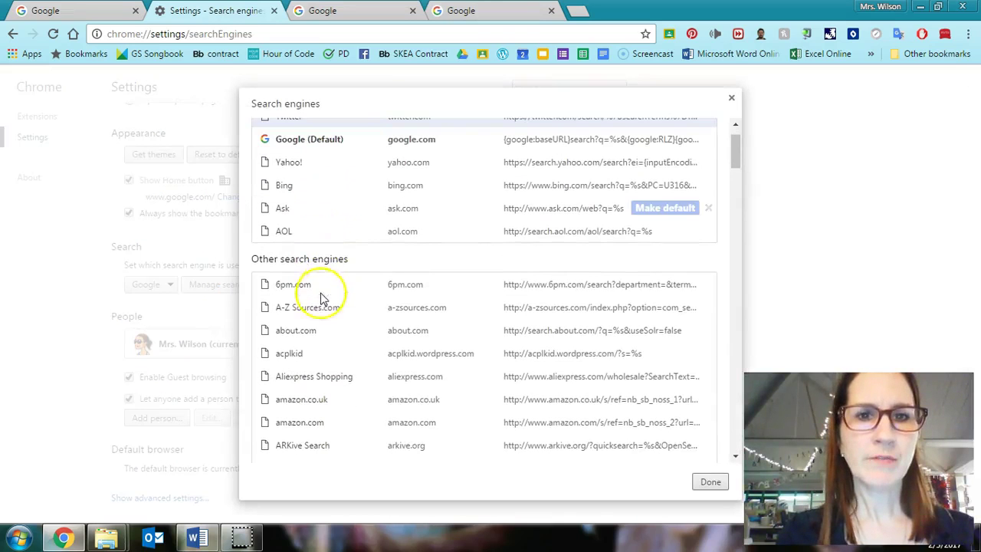
scroll(313, 333, "down", 1)
scroll(316, 376, "down", 10)
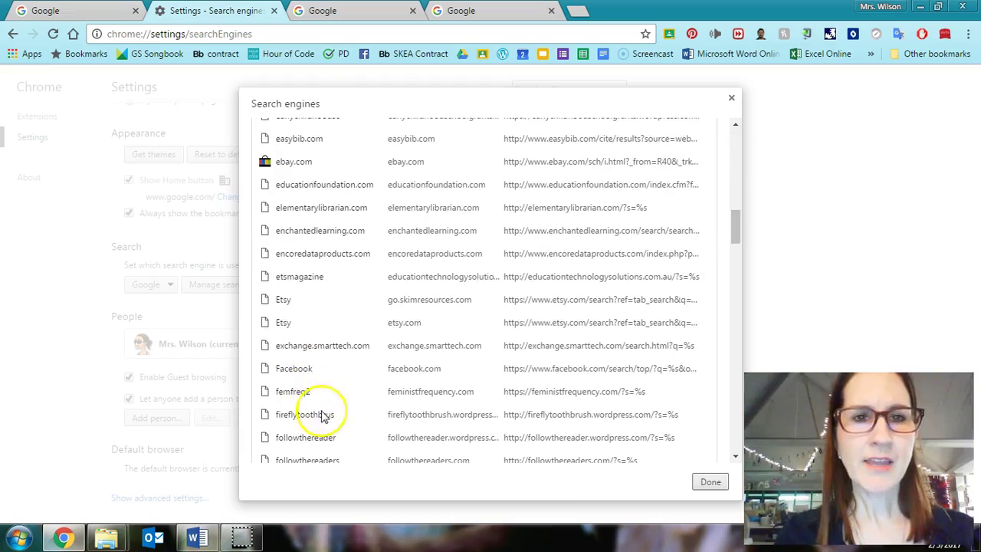
scroll(360, 245, "down", 2)
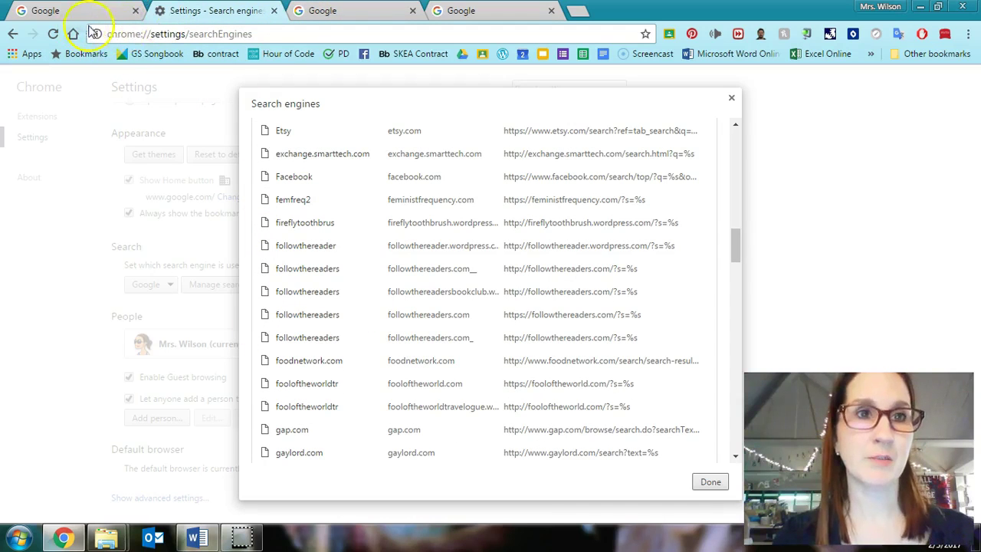
scroll(430, 257, "down", 1)
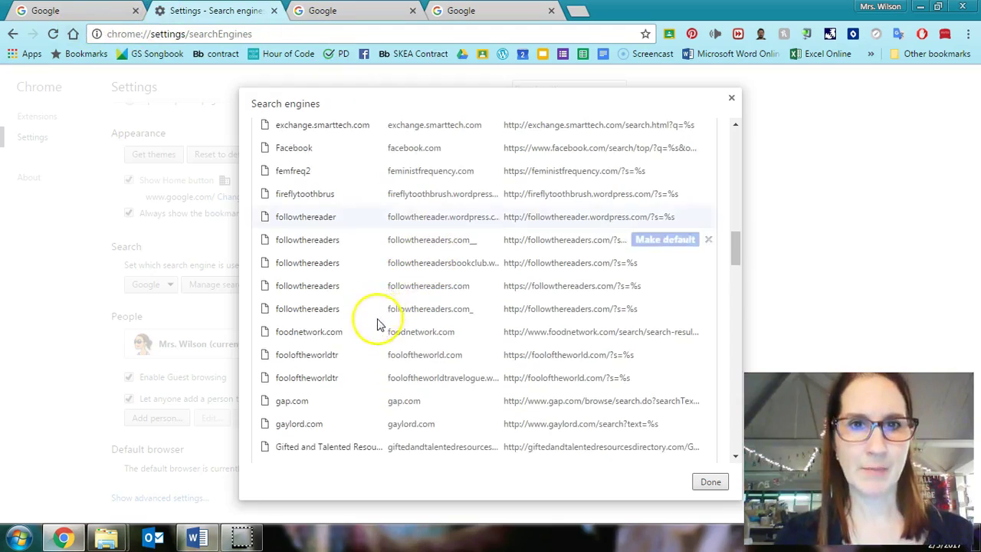
scroll(377, 325, "down", 10)
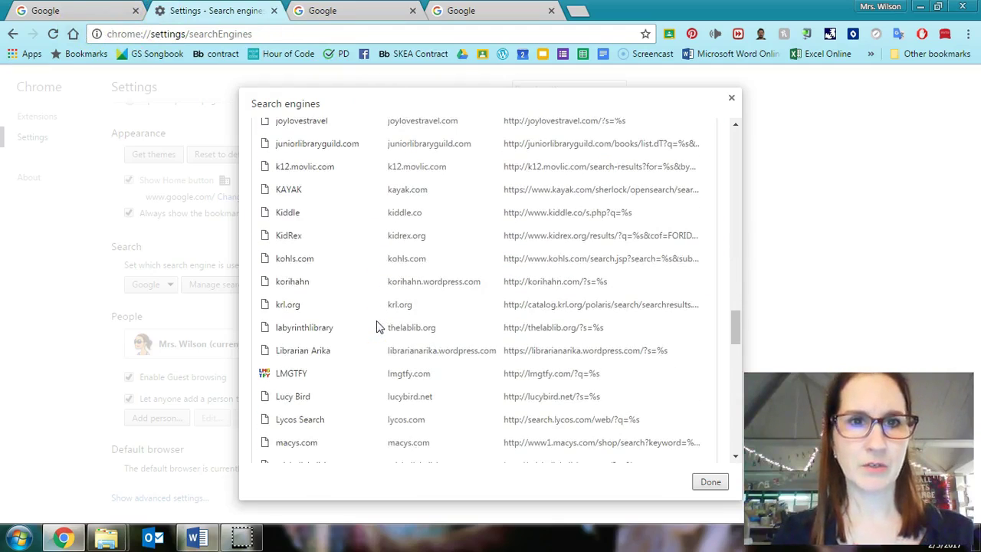
scroll(374, 325, "up", 5)
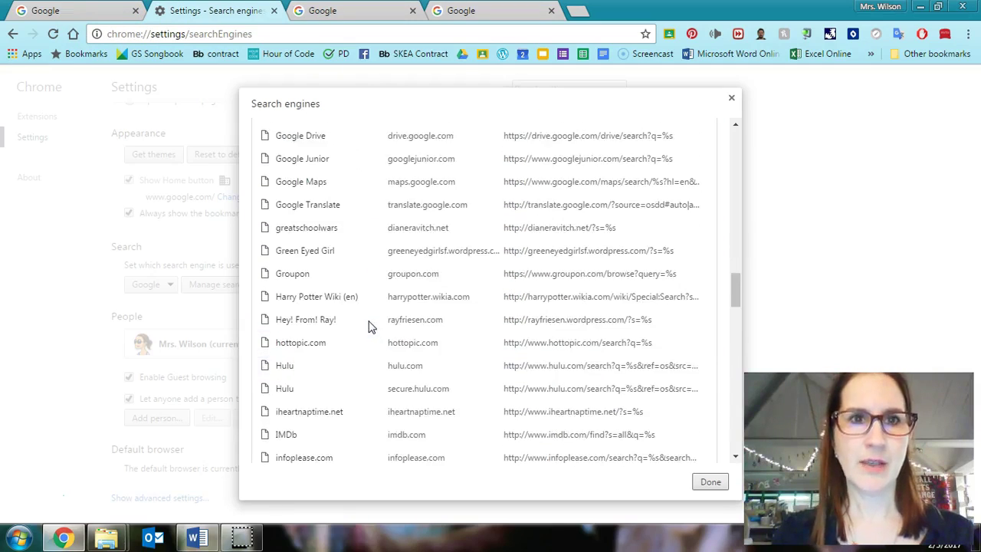
scroll(368, 326, "up", 6)
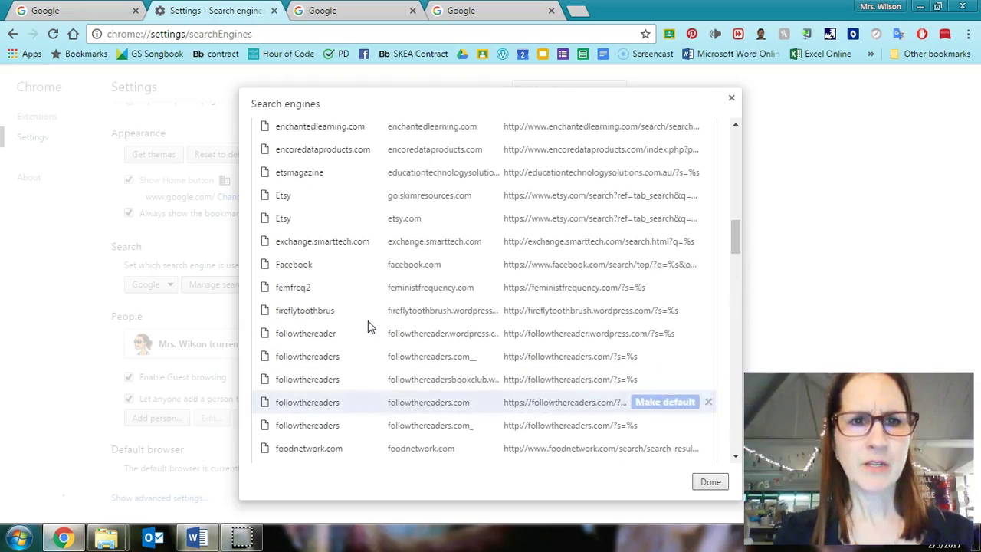
scroll(368, 326, "down", 3)
scroll(368, 325, "down", 2)
left_click(362, 328)
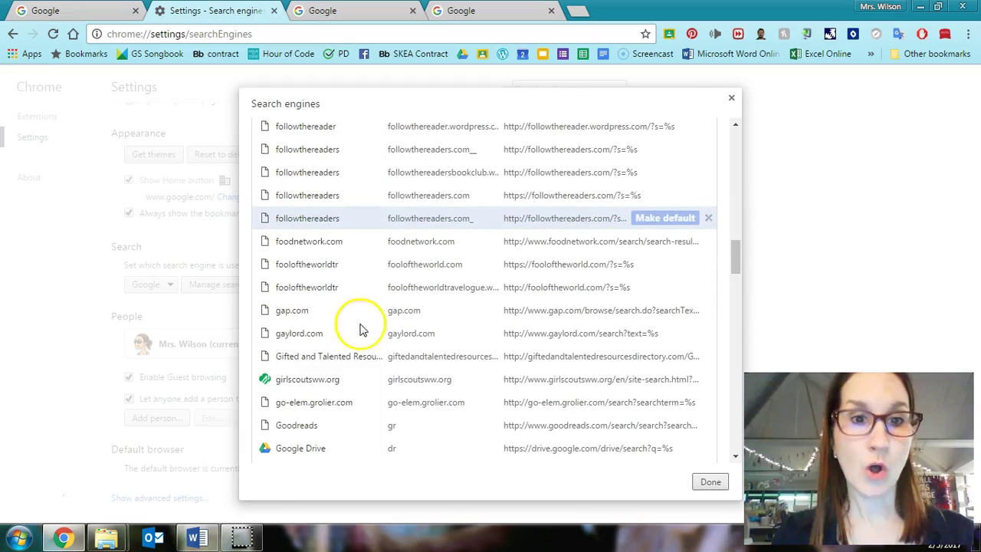
scroll(361, 328, "down", 2)
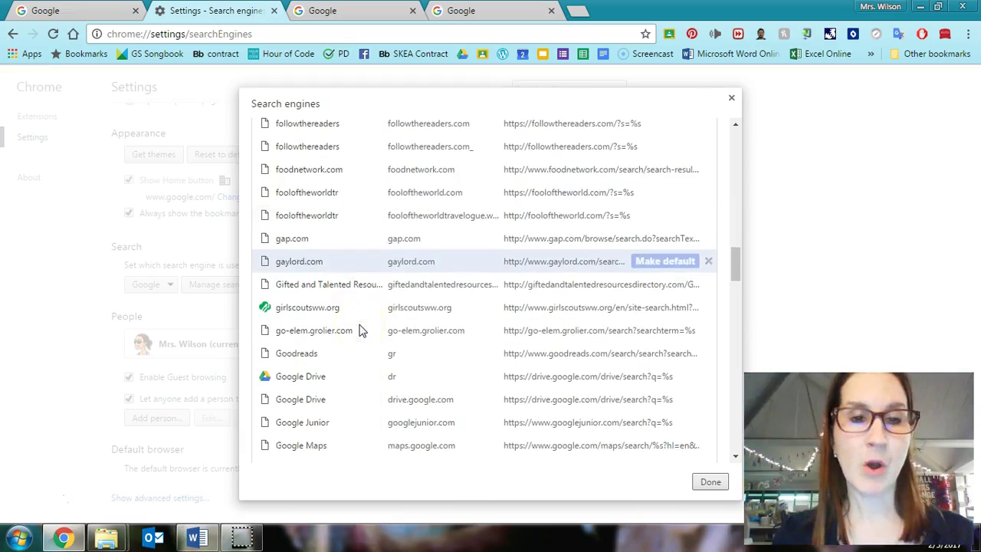
- Edit the Google Drive search engine entry, keeping its keyword as dr, and save it
left_click(281, 379)
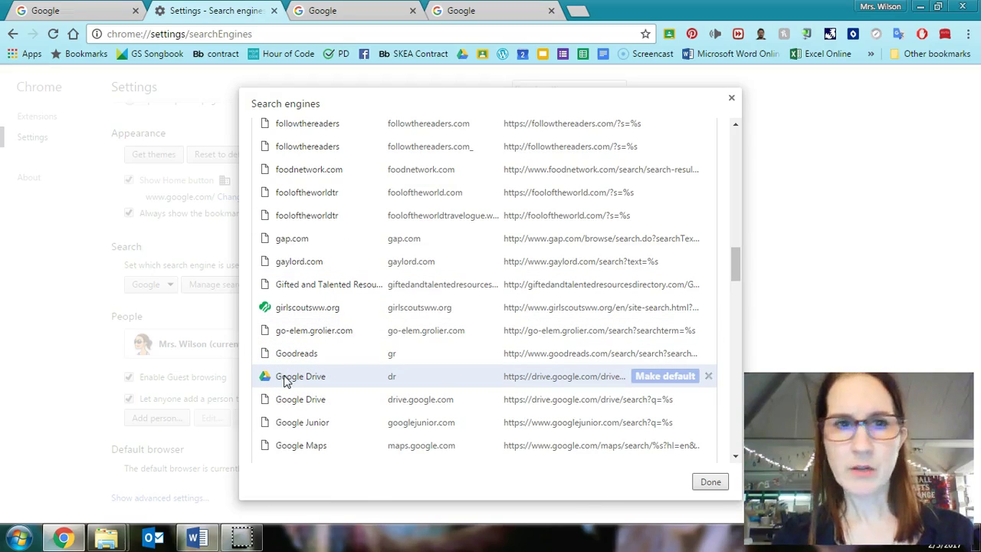
left_click(414, 378)
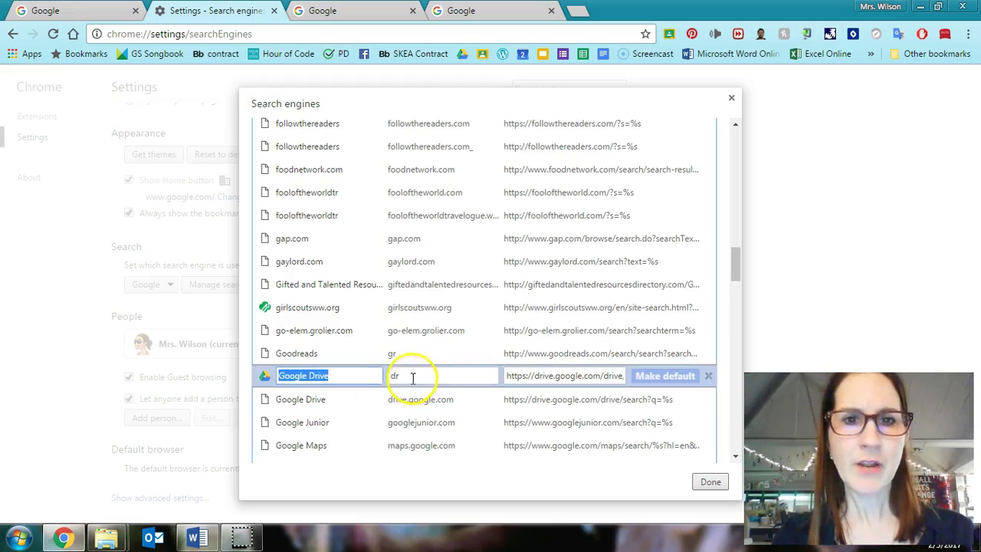
left_click(409, 377)
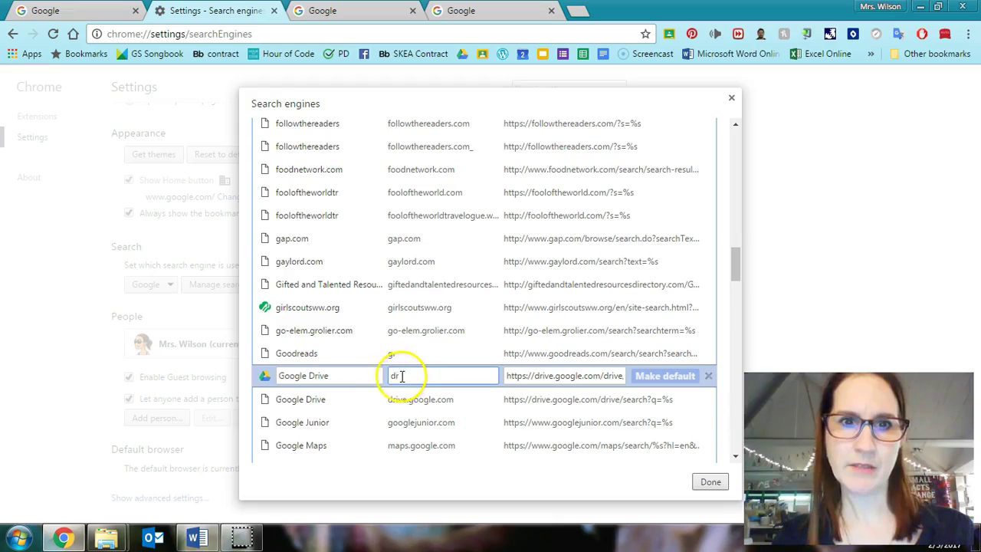
left_click(396, 377)
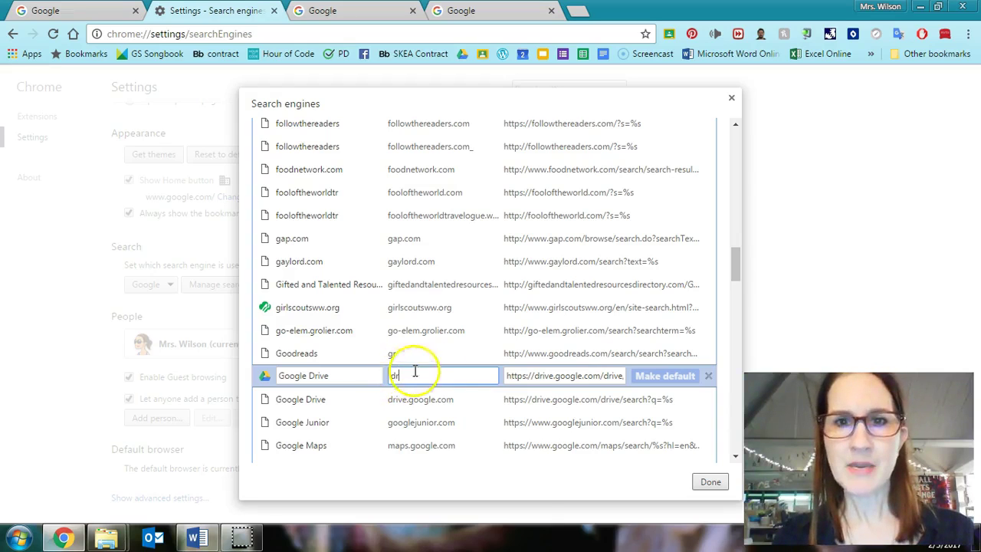
left_click(710, 482)
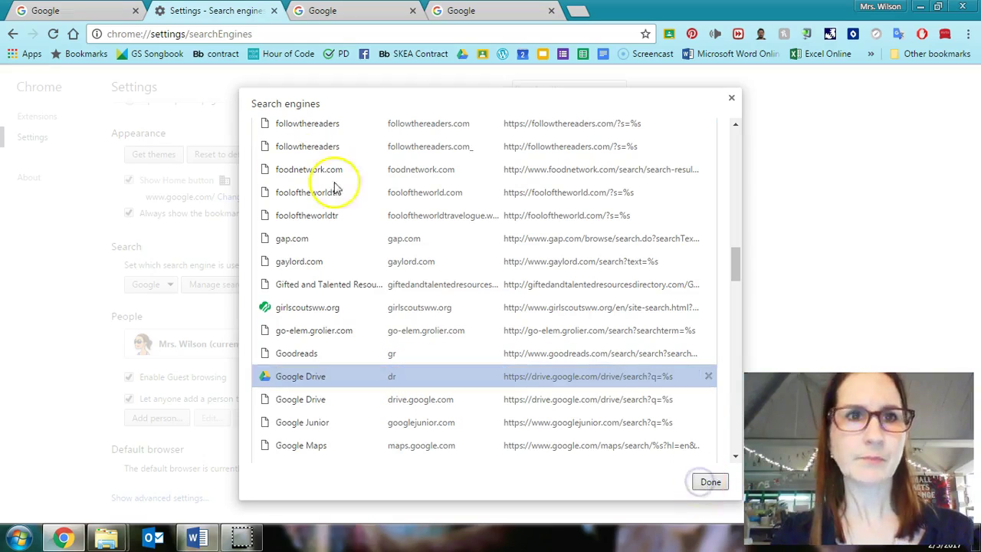
- Close the search engines list and search 'puppies' from the address bar
left_click(732, 102)
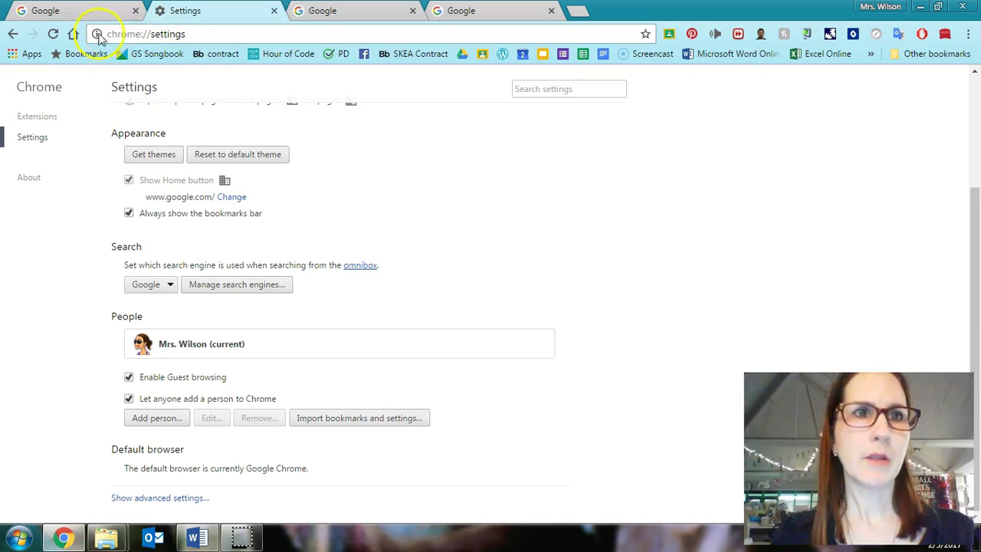
left_click(177, 34)
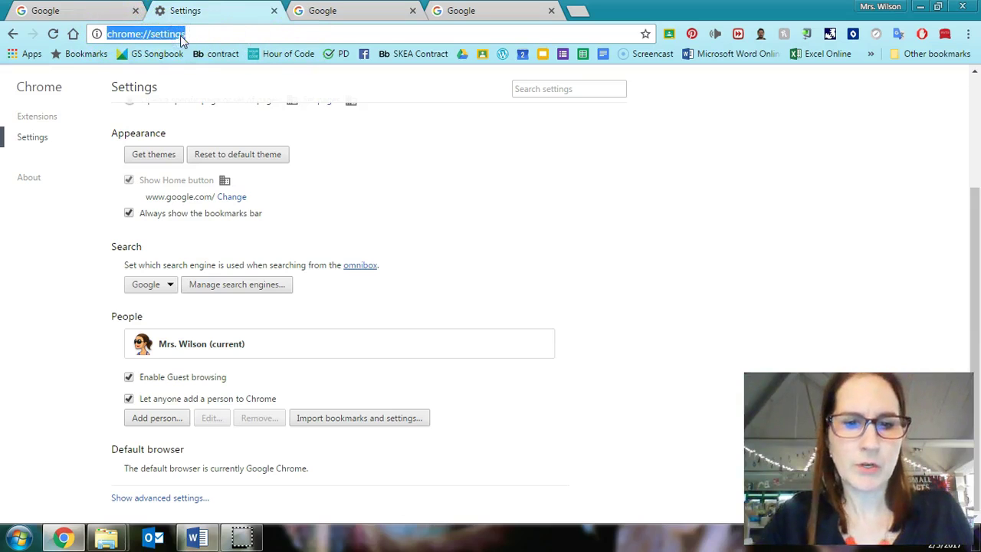
type("puppies")
key("Return")
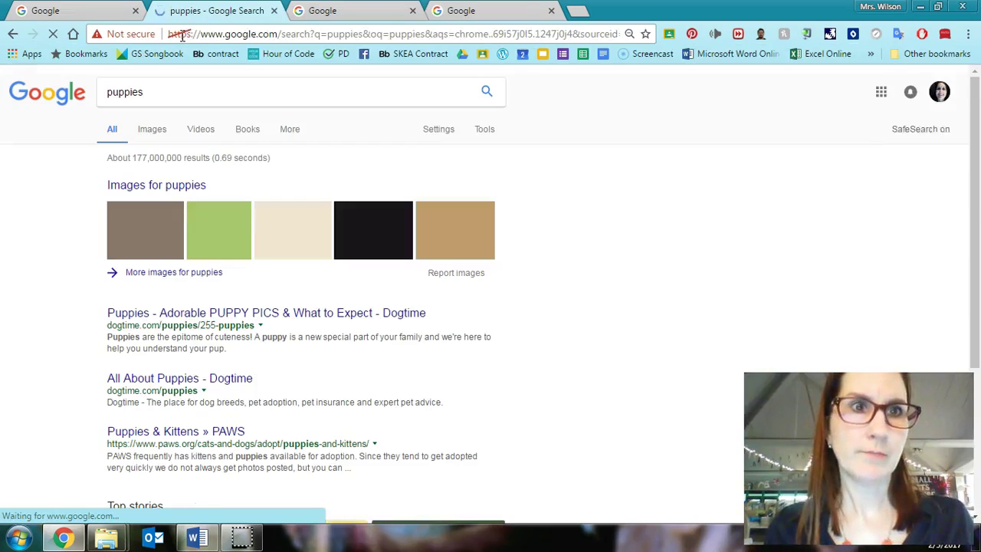
- Use the dr shortcut in the address bar to search Google Drive for 'scope and sequence'
left_click(181, 35)
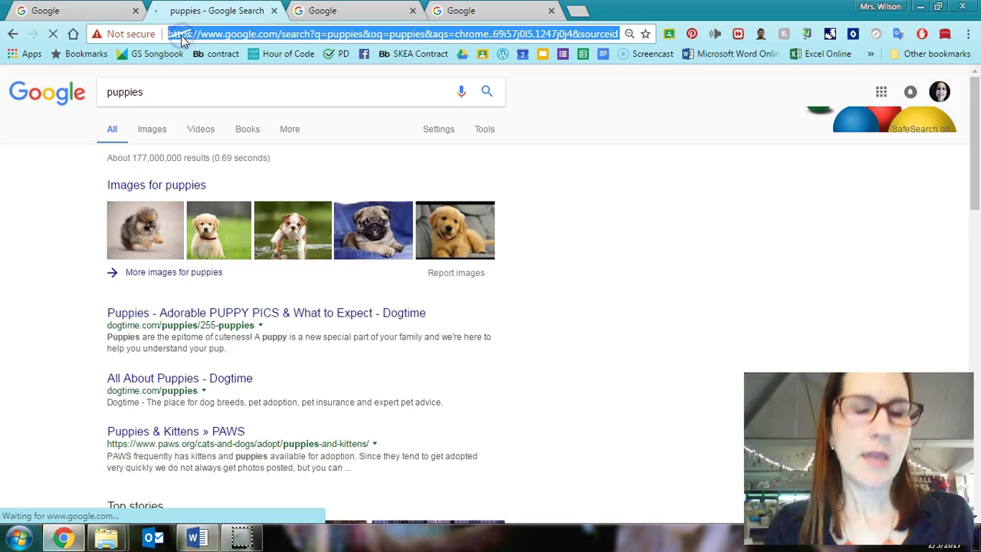
type("dr")
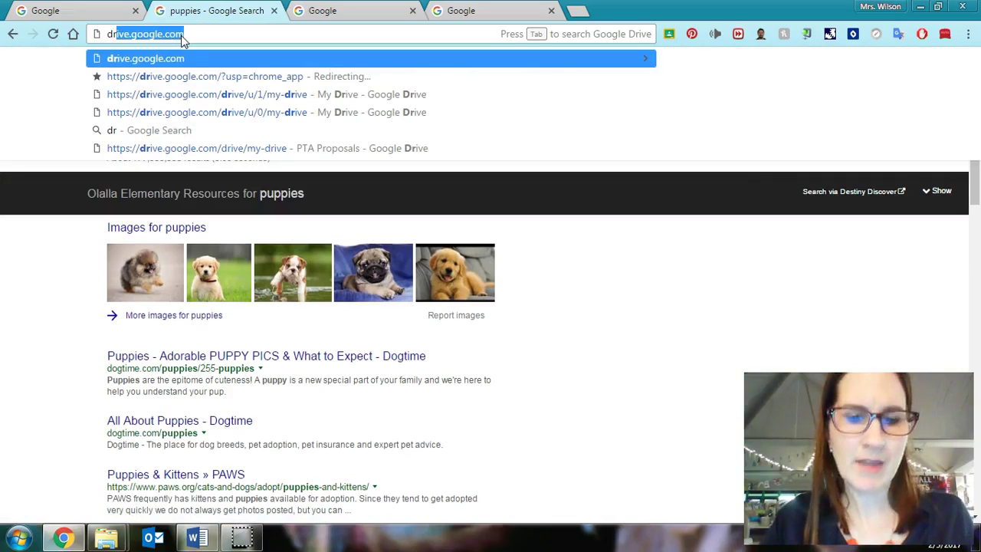
key("Tab")
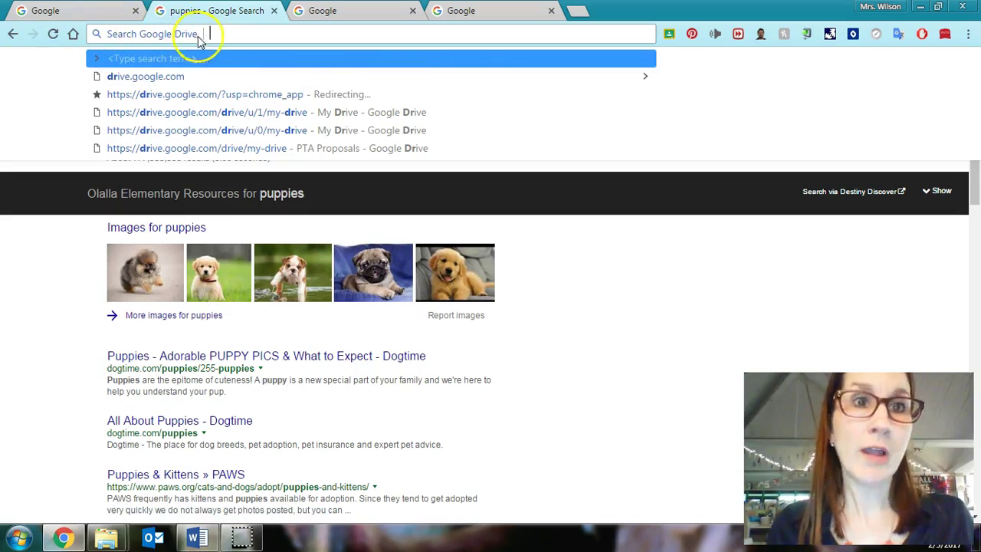
type("scope ")
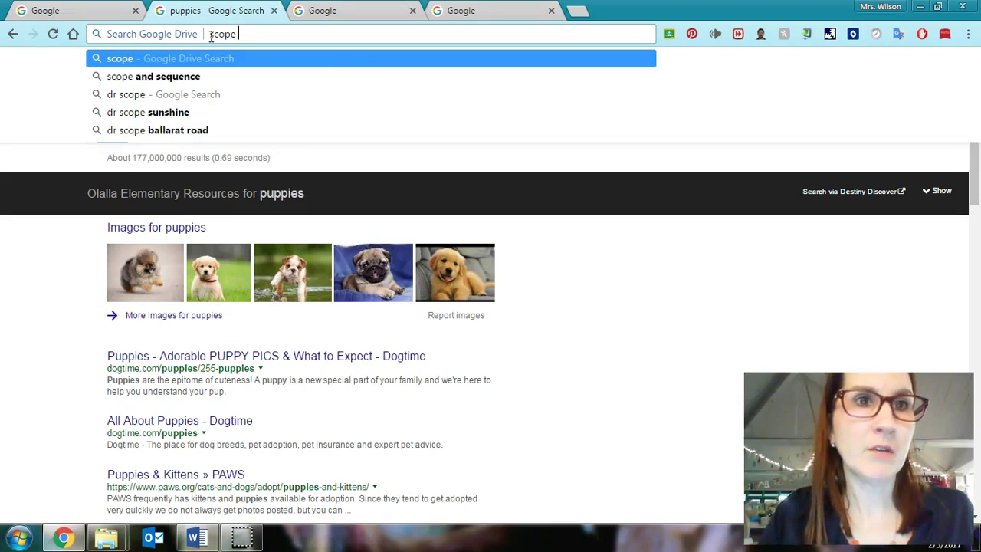
type("and seque")
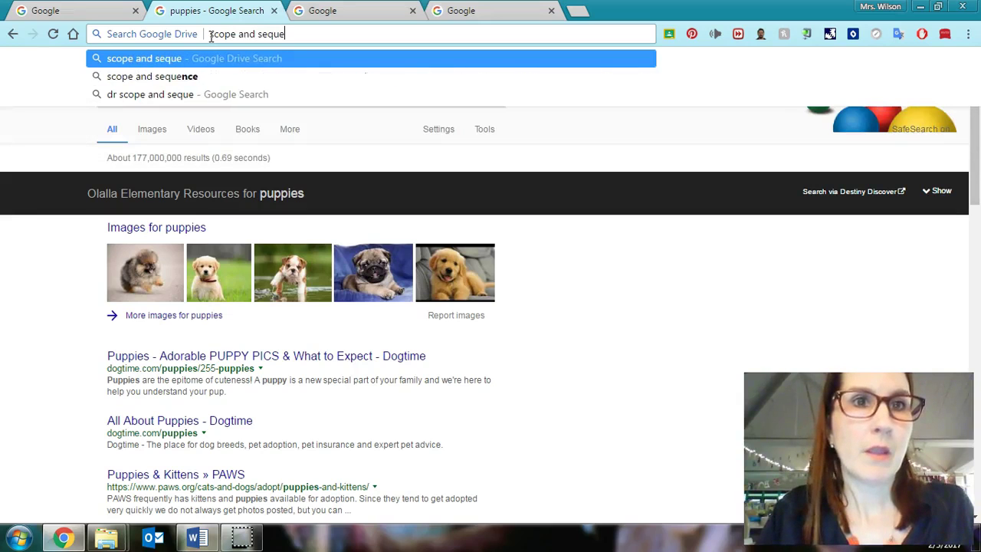
type("nce")
key("Return")
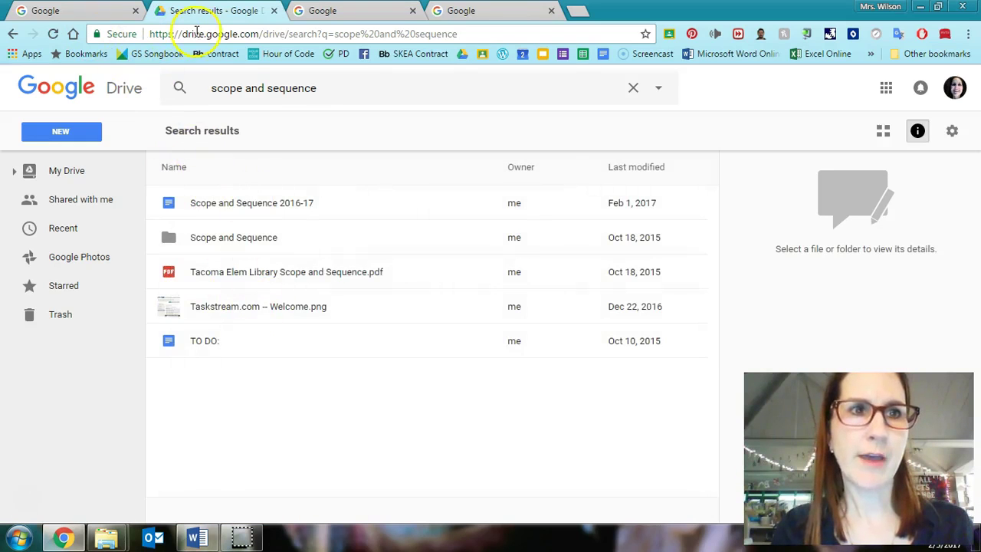
- Open the Scope and Sequence 2016-17 result, then step back until chrome://settings shows again
double_click(226, 201)
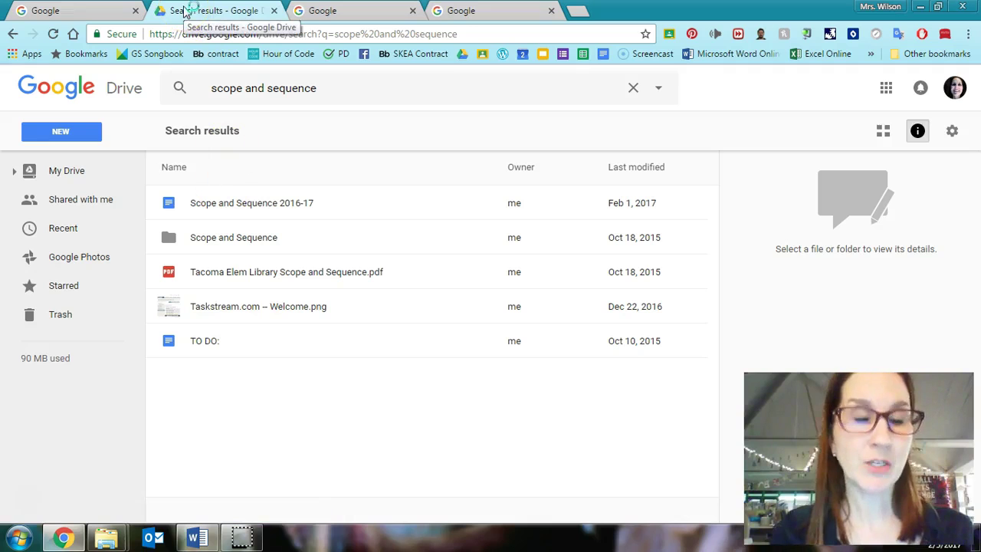
left_click(49, 33)
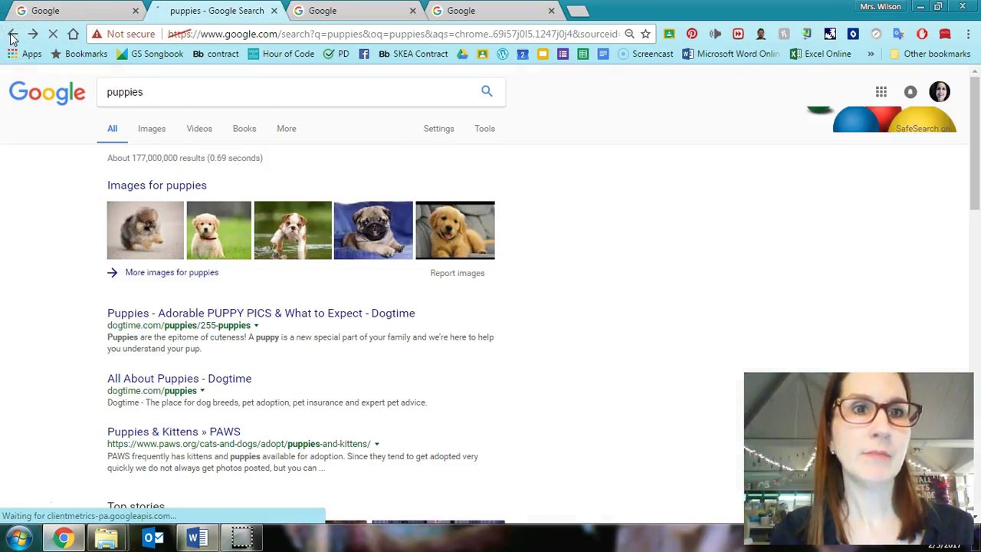
left_click(11, 34)
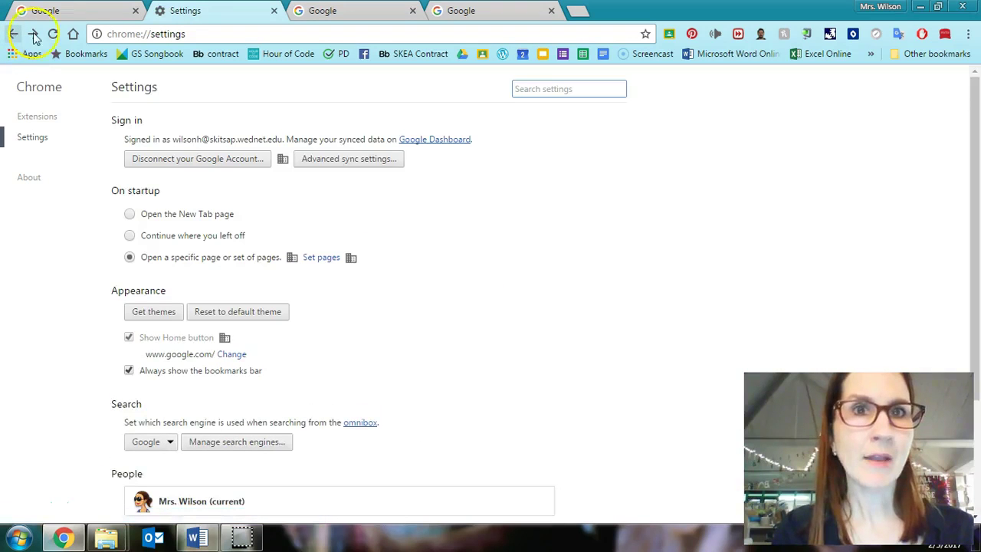
- In the fourth tab, search 'river thames', open its Wikipedia article, then close that tab
left_click(534, 13)
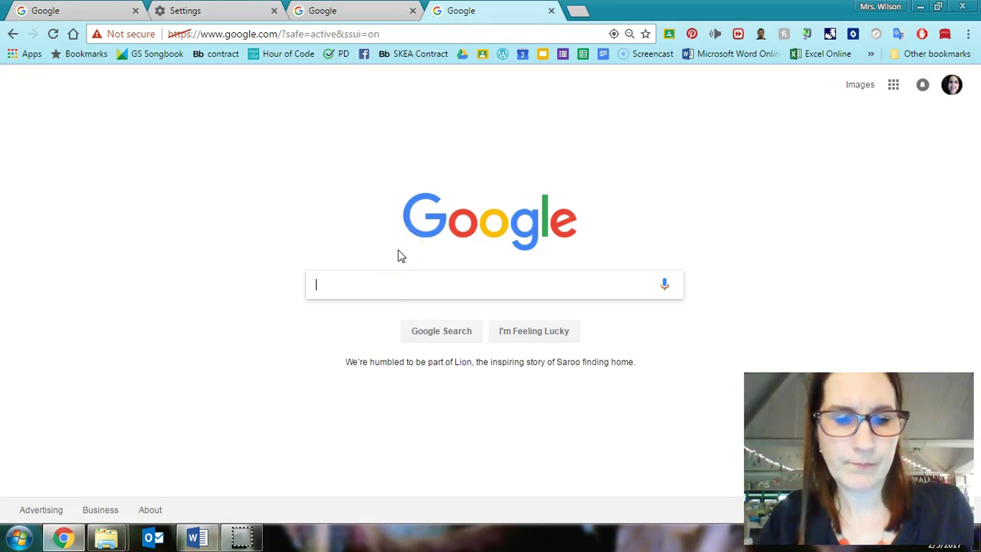
type("river thames")
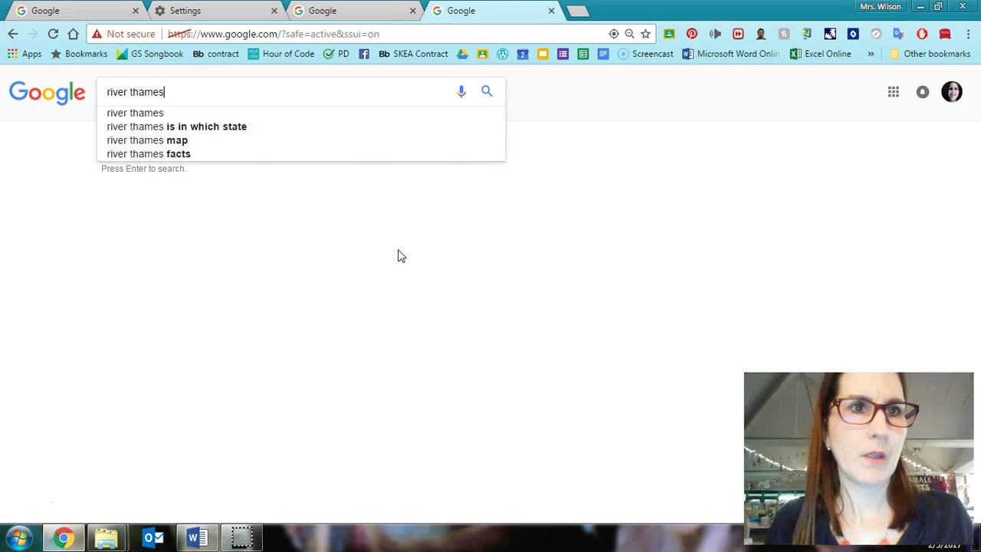
key("Return")
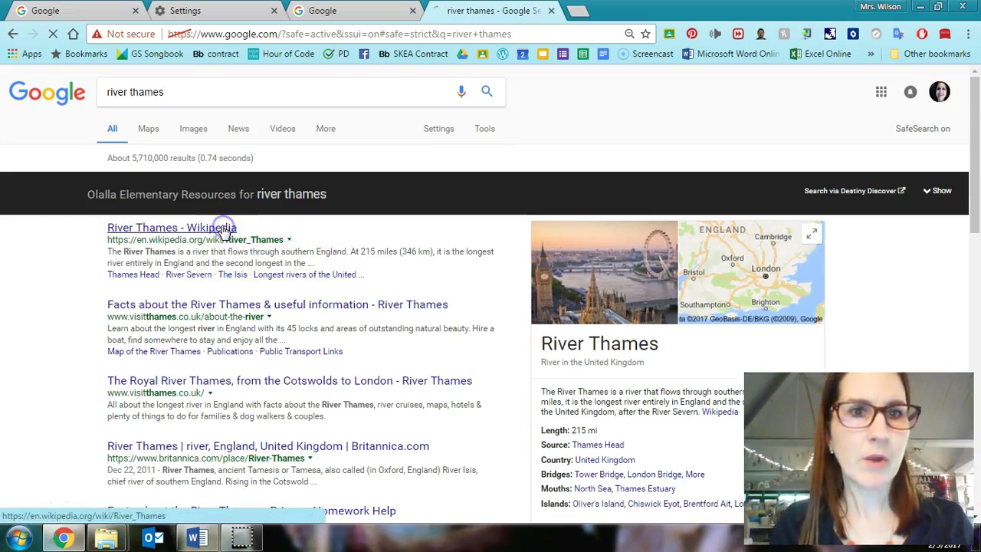
left_click(223, 228)
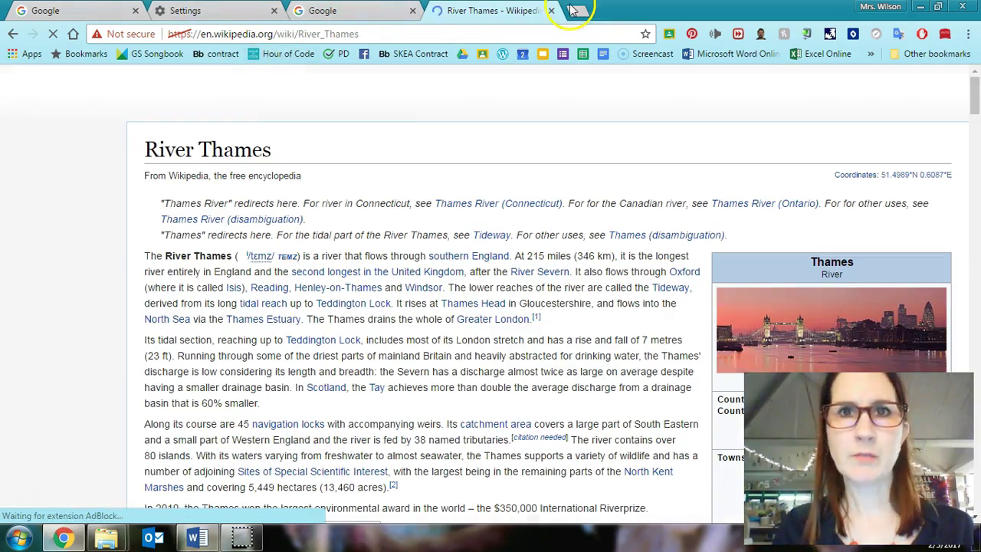
left_click(551, 11)
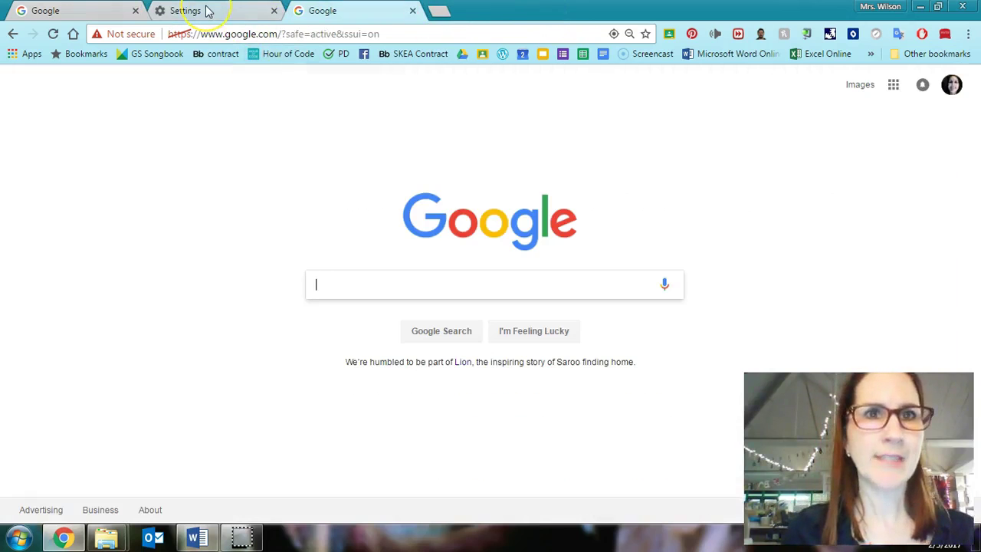
- Use 'Reopen closed tab' from a new tab's menu to restore River Thames, then switch back to Settings
left_click(439, 14)
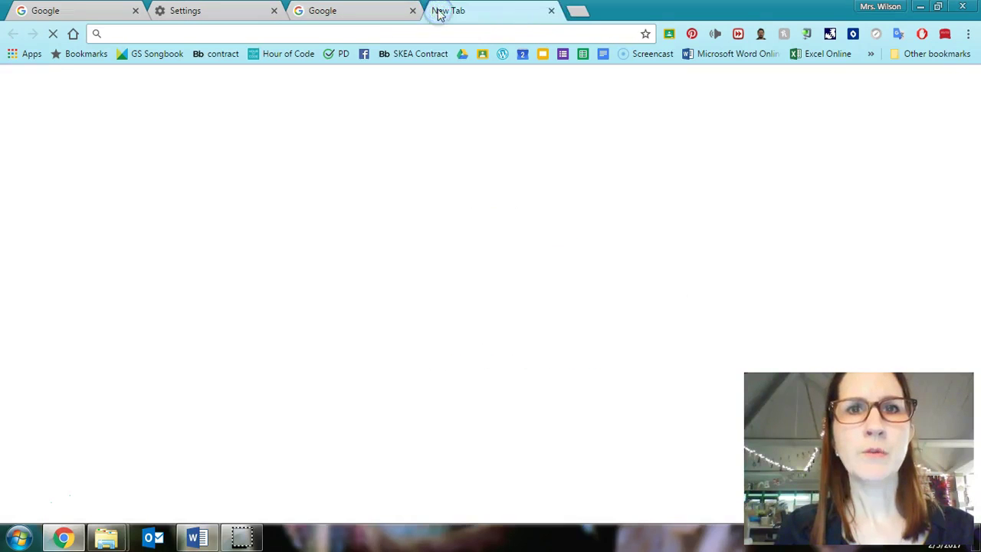
right_click(454, 10)
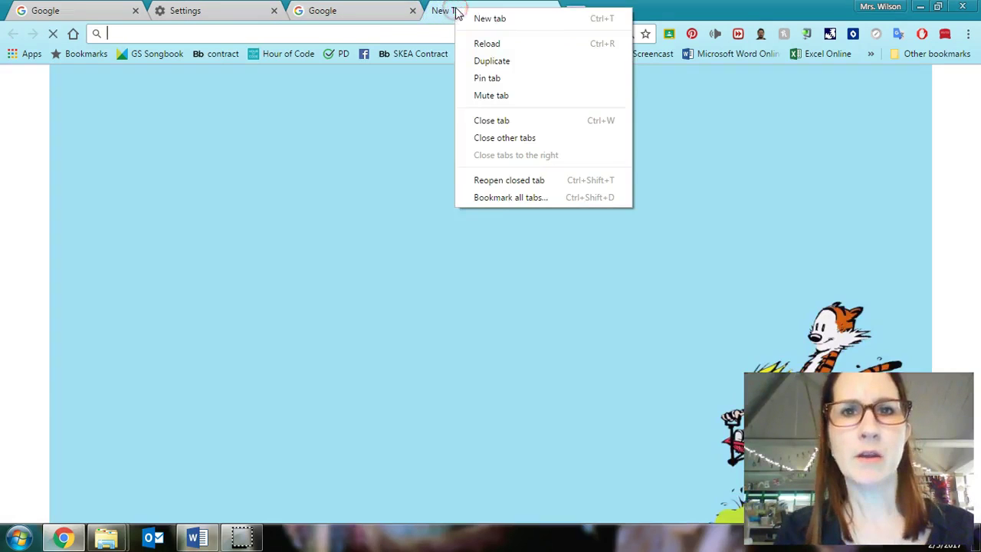
left_click(487, 184)
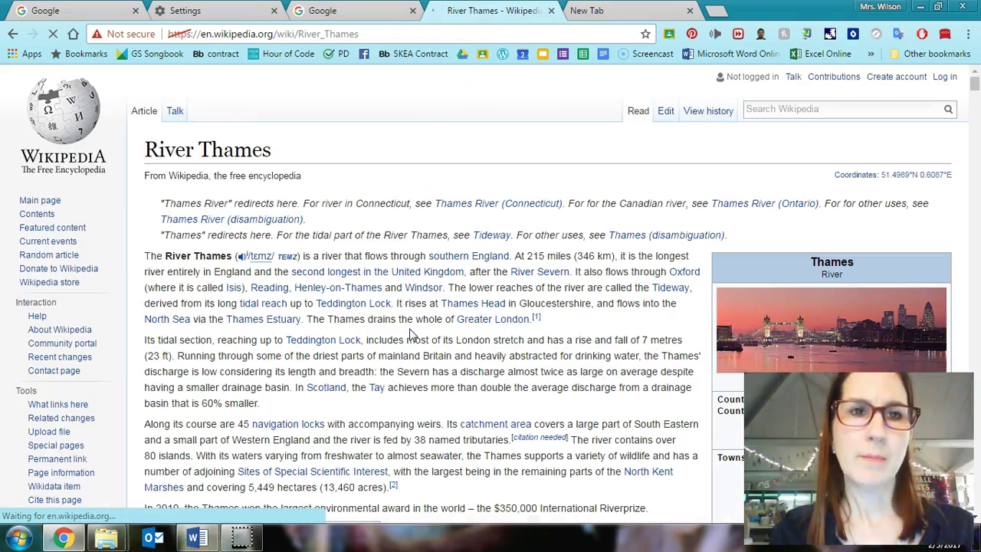
right_click(622, 9)
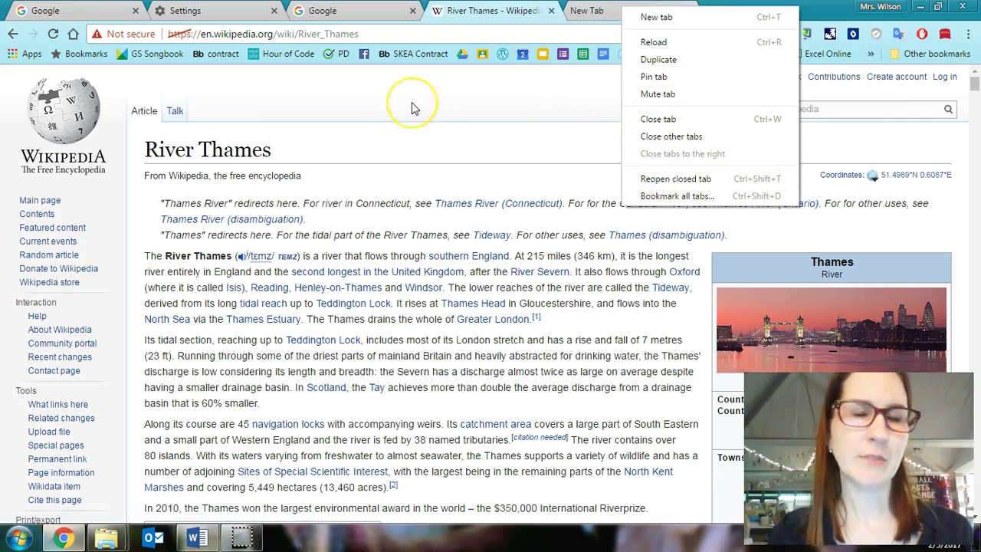
left_click(230, 11)
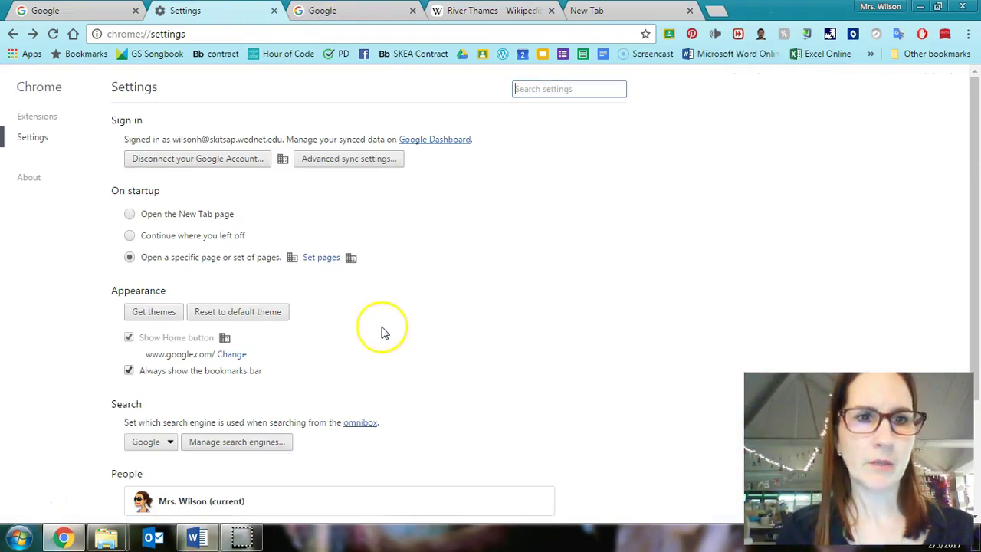
scroll(383, 330, "down", 1)
scroll(383, 331, "down", 2)
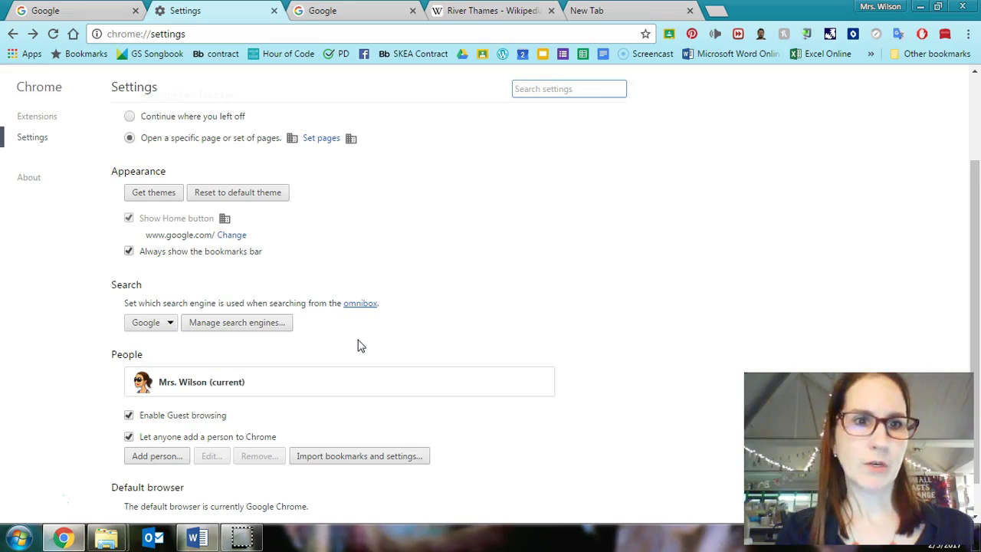
scroll(360, 346, "down", 1)
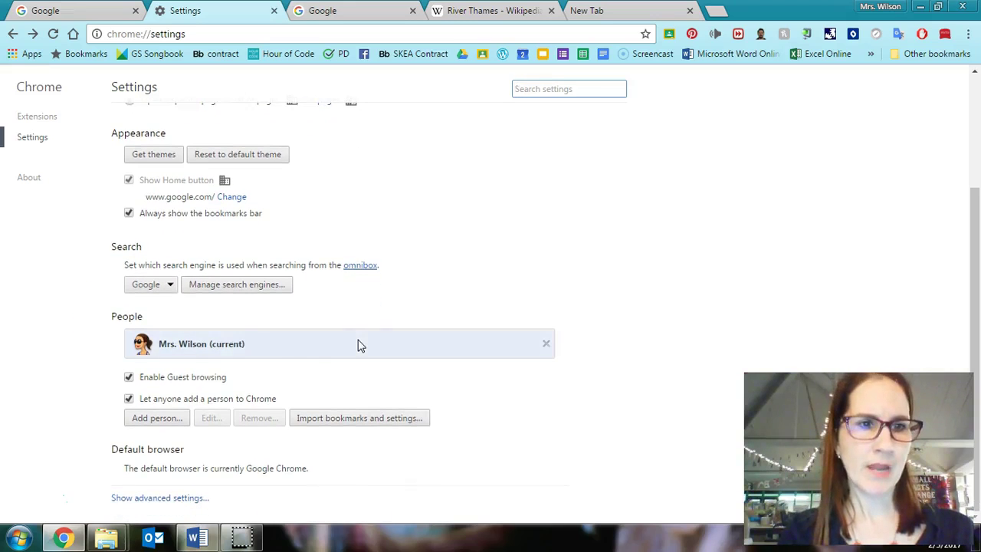
left_click(301, 365)
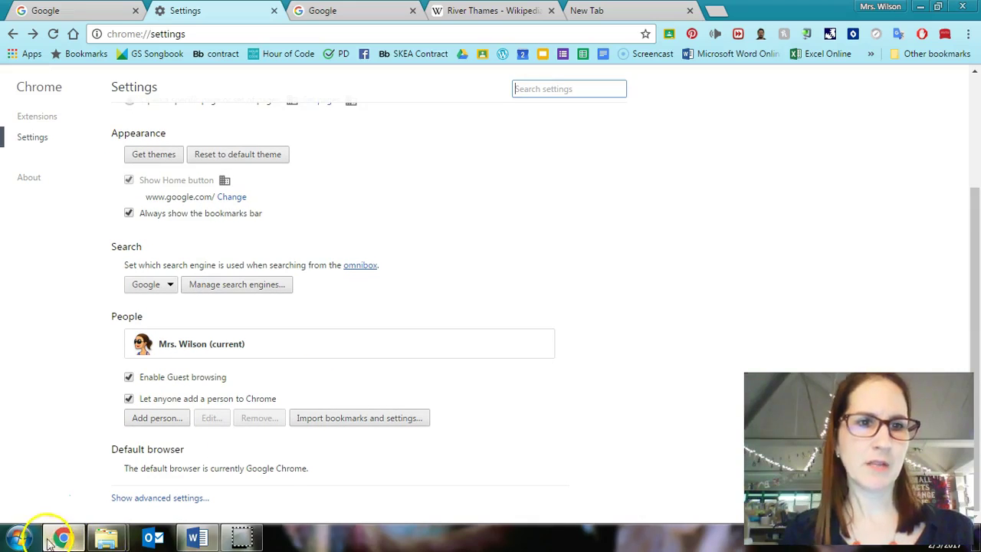
scroll(549, 198, "up", 4)
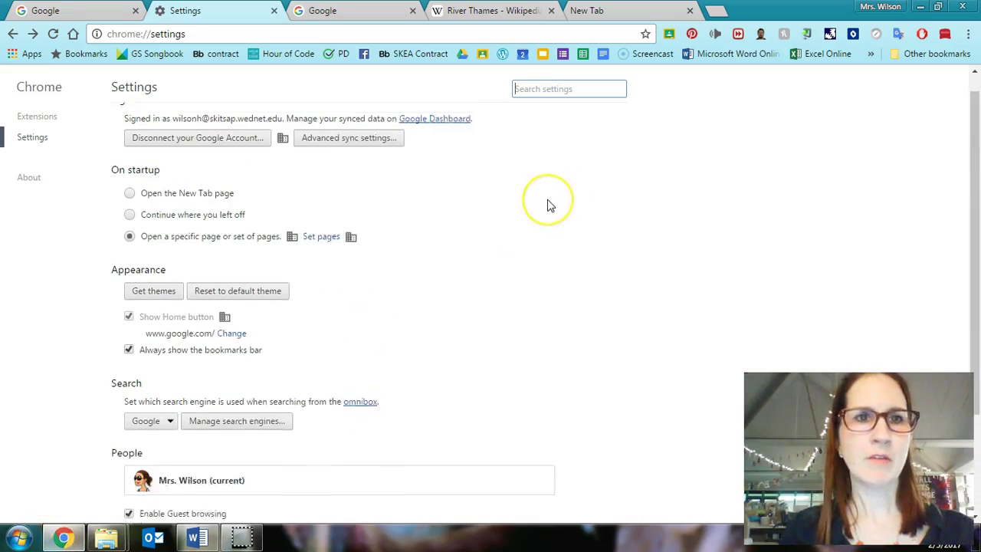